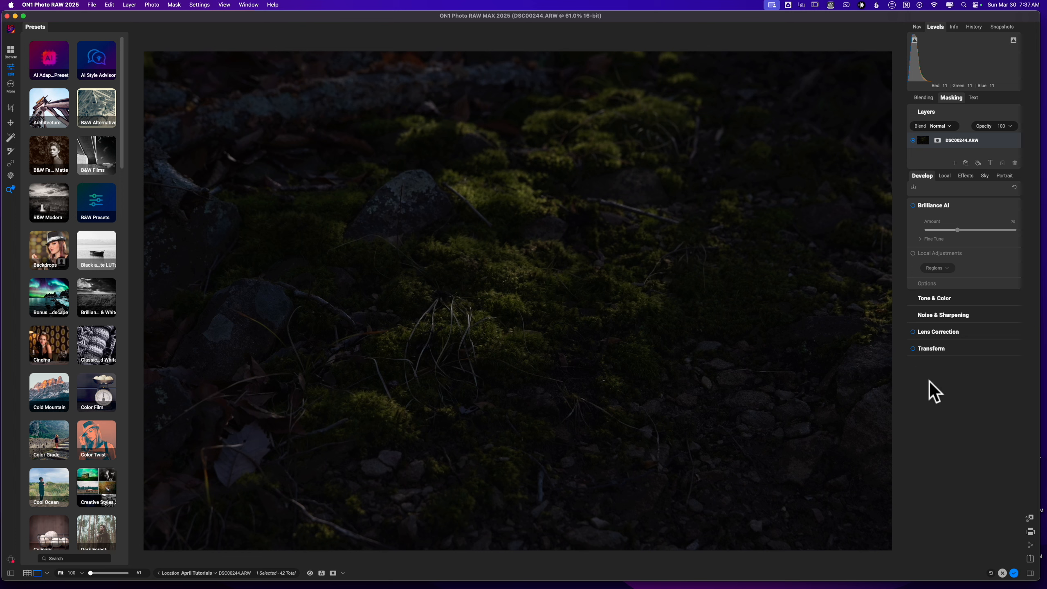
Set the photo's exposure to -0.55, highlights to 41, midtones to 21 and shadows to -21 in Tone & Color
click(932, 298)
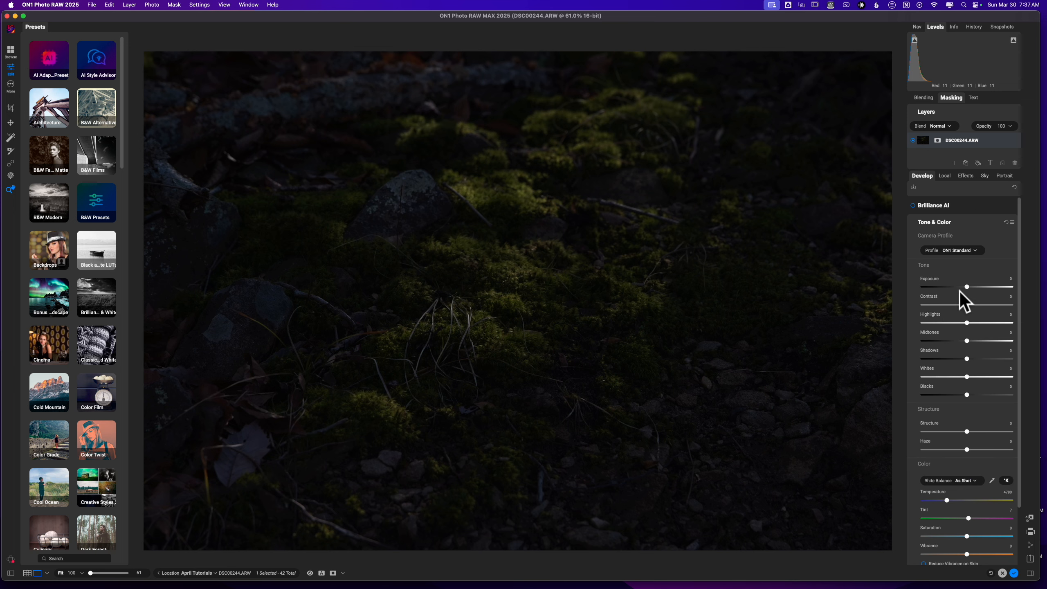
drag(966, 287, 967, 287)
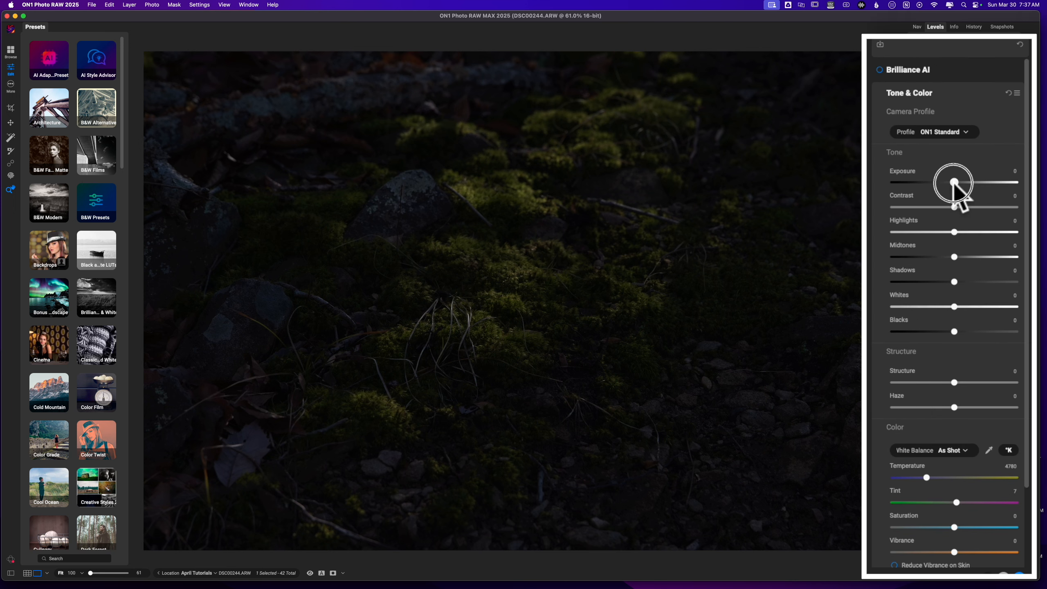
drag(954, 183, 947, 183)
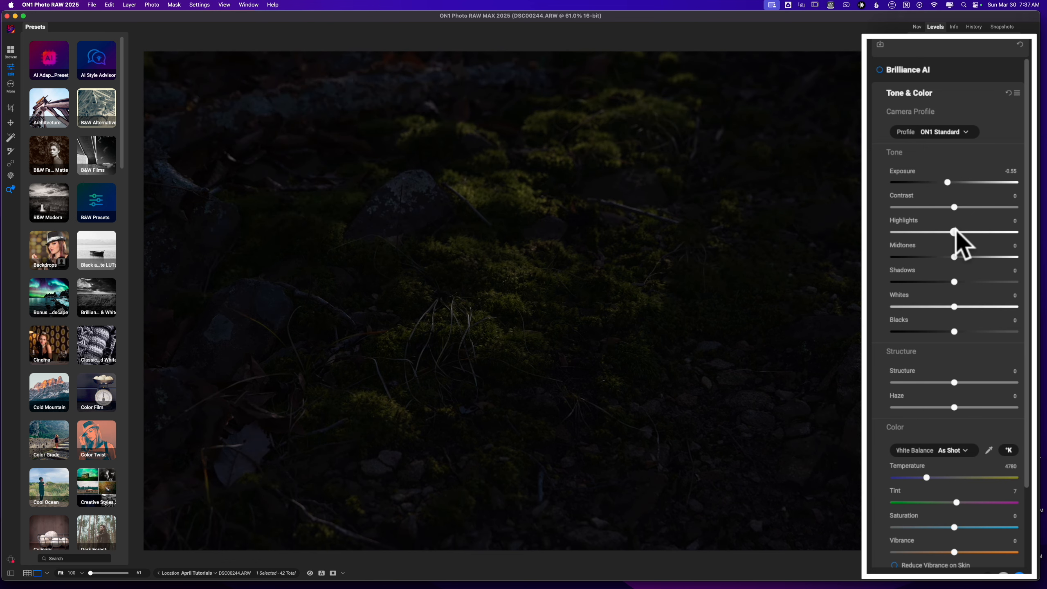
drag(954, 232, 979, 231)
click(985, 231)
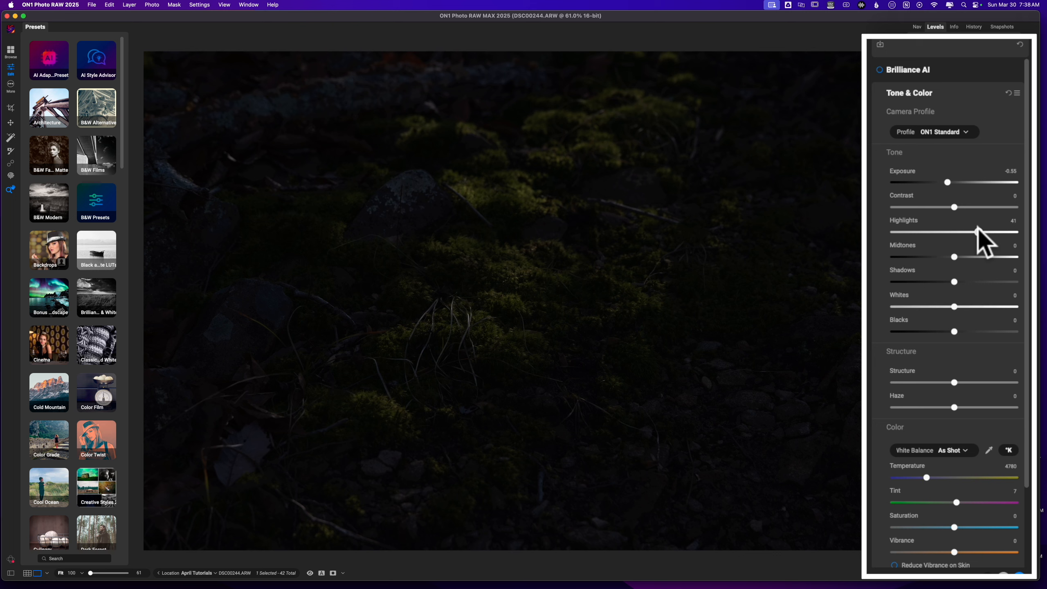
click(954, 256)
drag(954, 256, 942, 282)
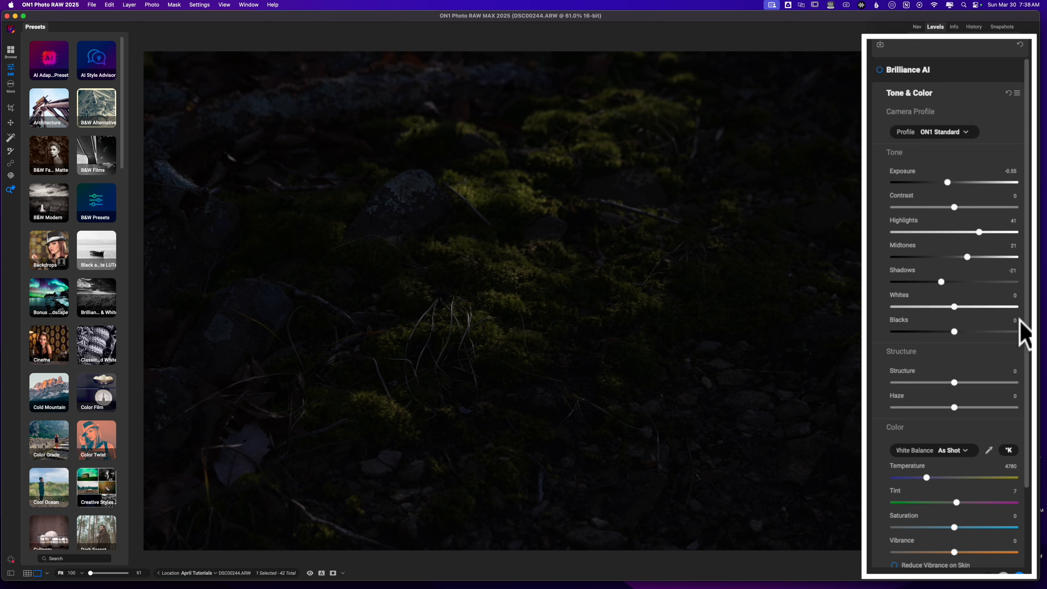
Raise the photo's vibrance to 37 and compare the edit with the original
drag(1025, 334, 1038, 463)
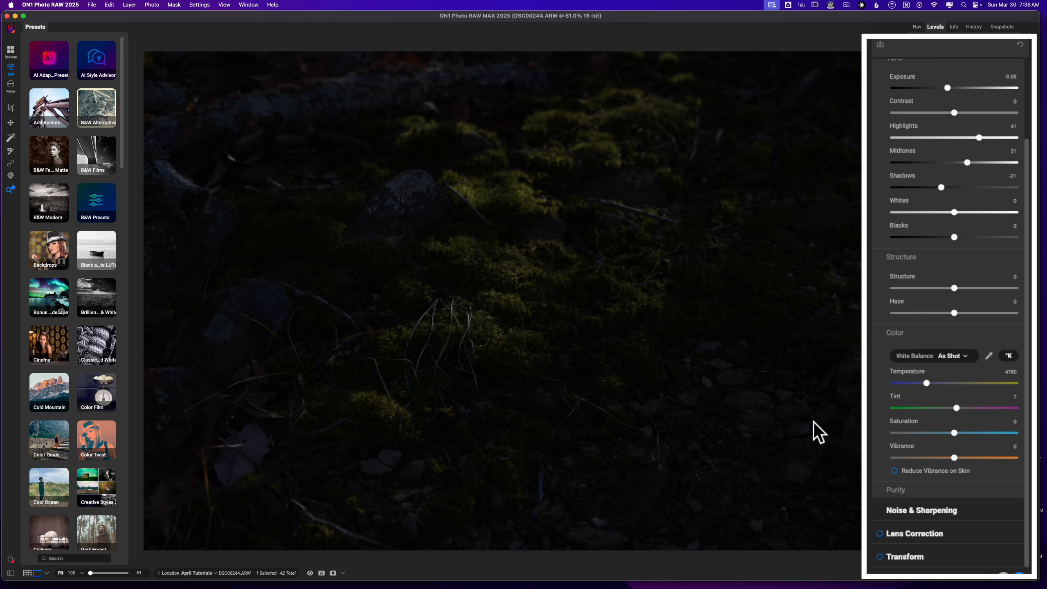
click(954, 457)
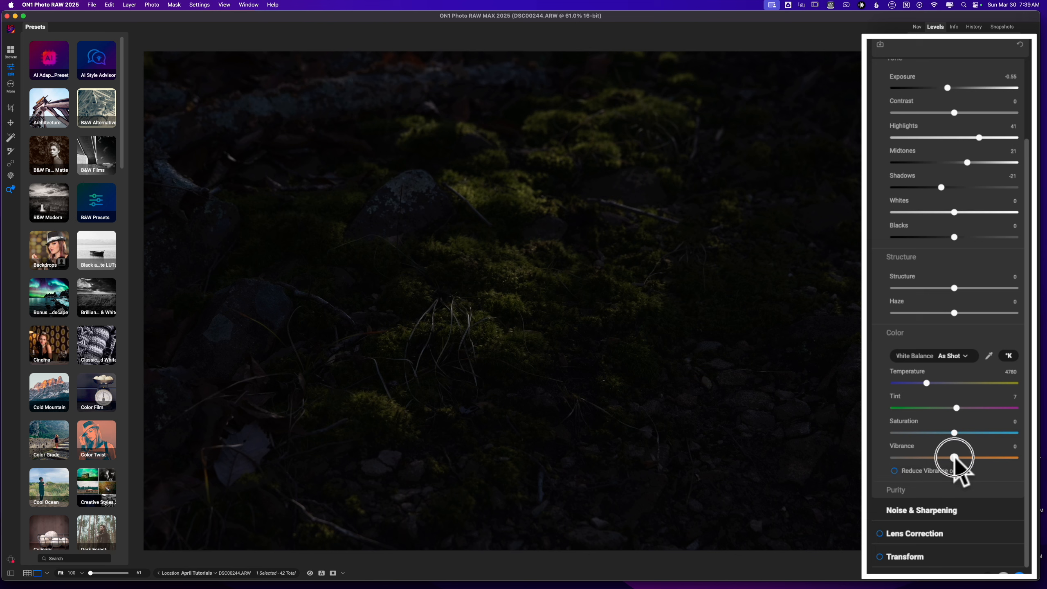
drag(954, 456, 974, 457)
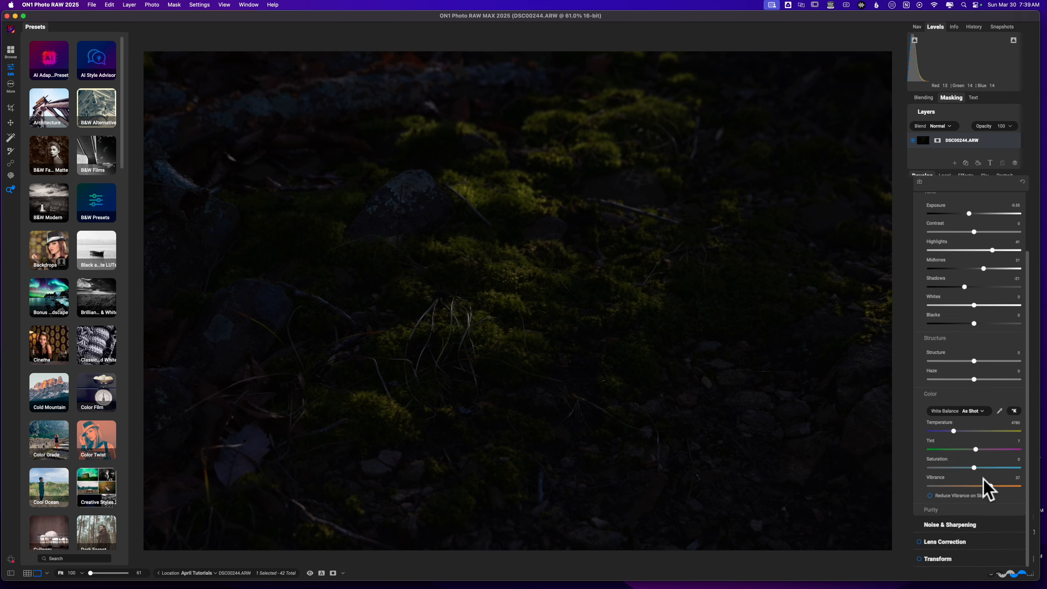
key(backslash)
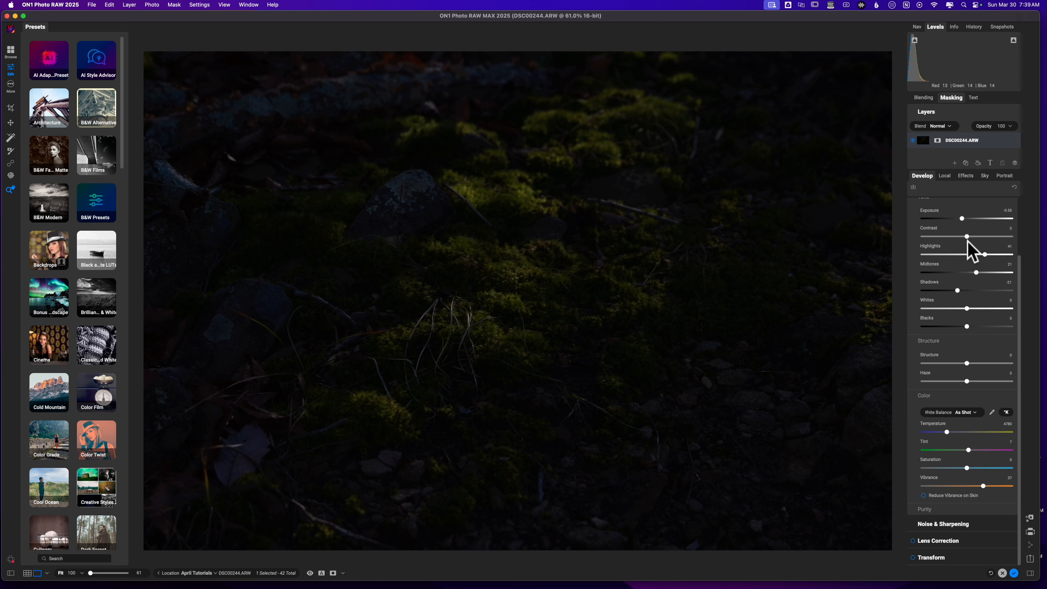
Add a local adjustment and set its exposure to 0.55
click(940, 176)
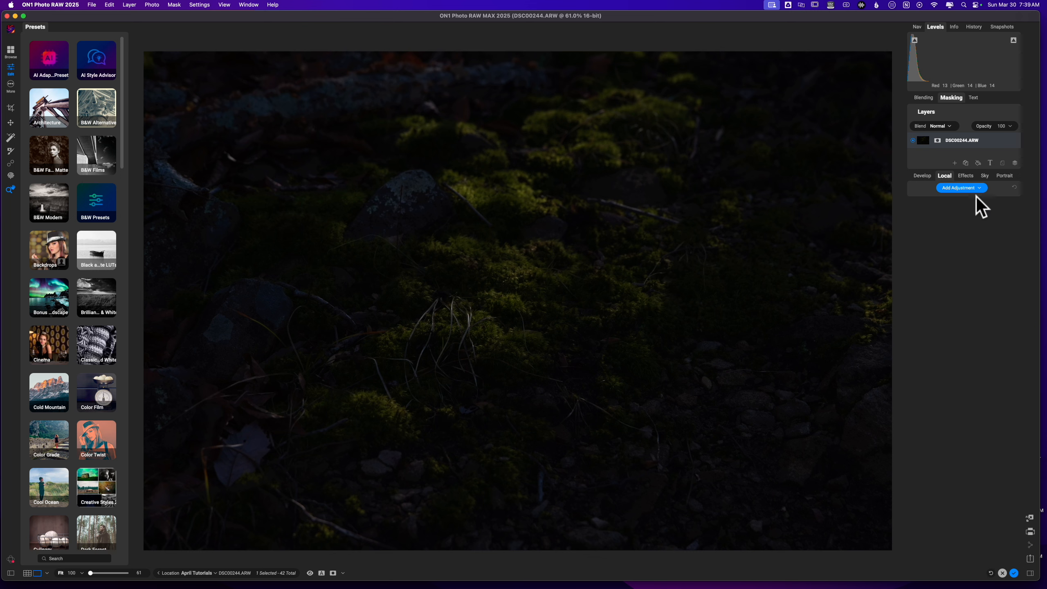
click(966, 188)
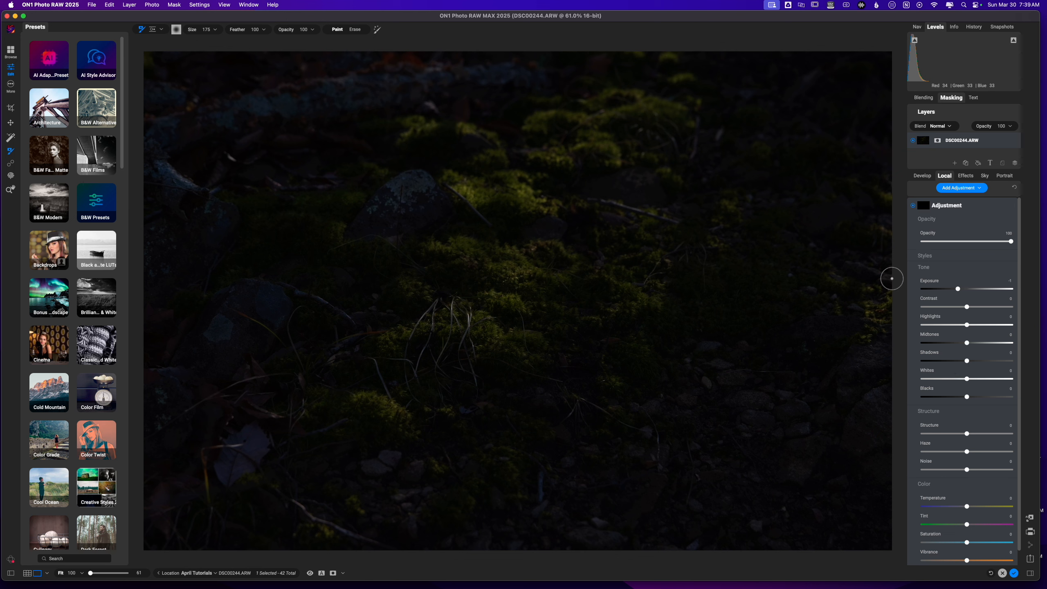
double_click(924, 281)
click(967, 289)
drag(967, 289, 972, 289)
Place a masking bug at the photo's centre and change its shape to Reflected Gradient
key(m)
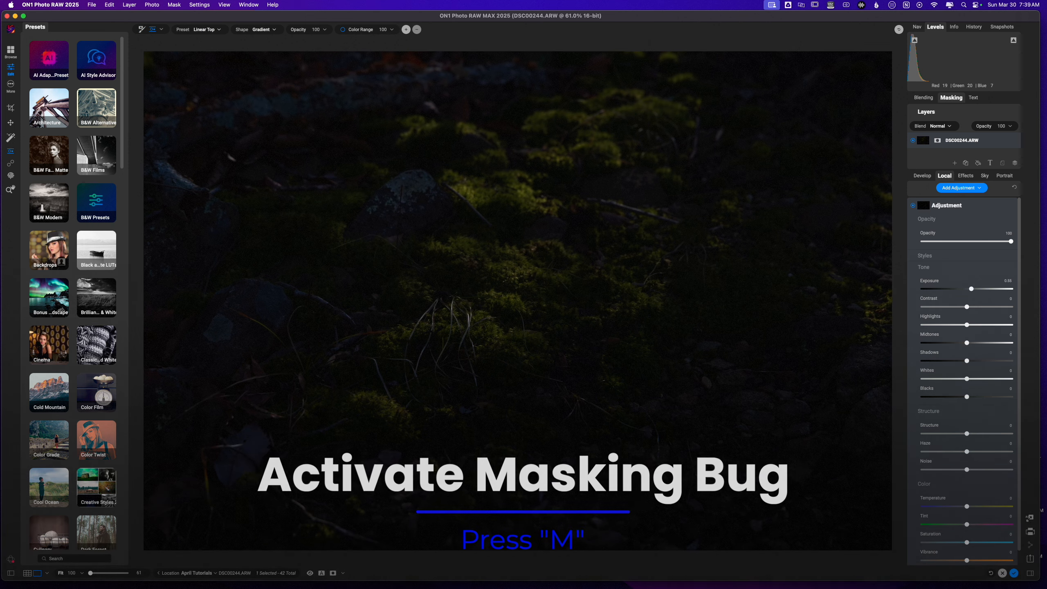
click(520, 272)
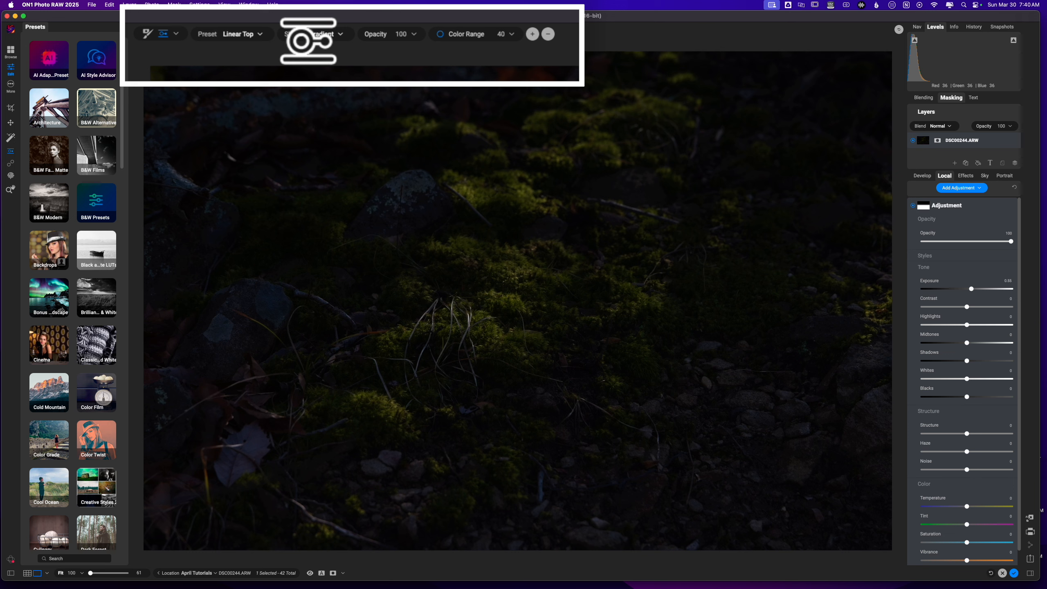
click(333, 35)
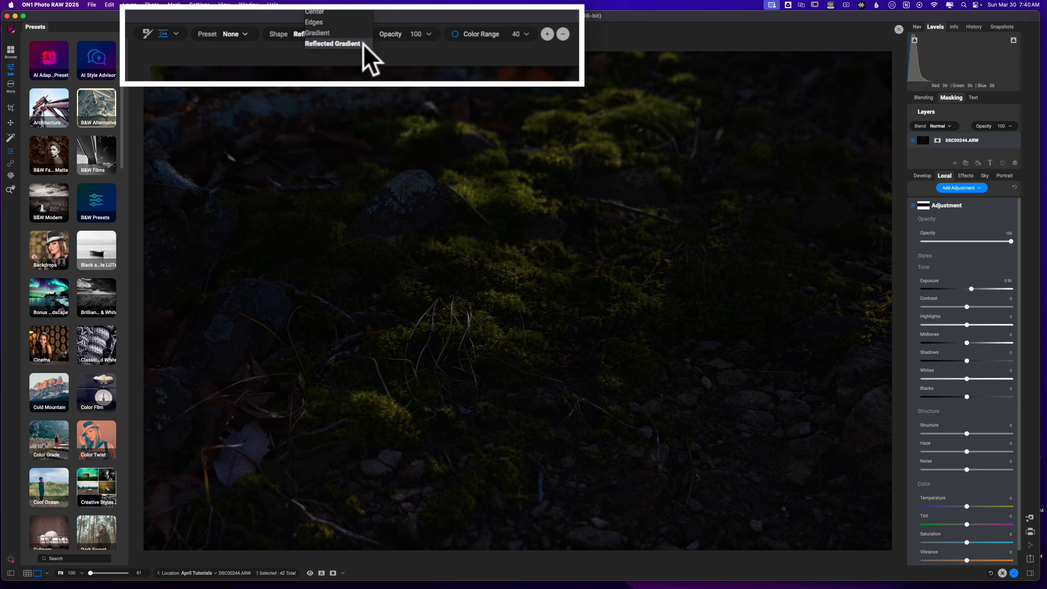
click(343, 44)
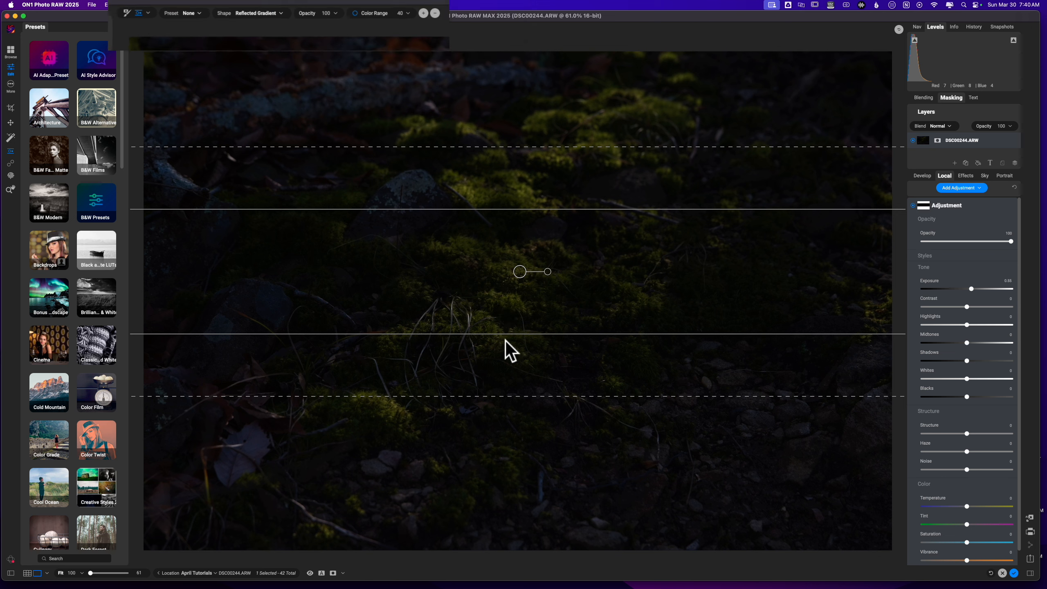
Tilt the reflected gradient diagonally from lower left to upper right, widen its right side and shift it slightly left over the moss
click(547, 273)
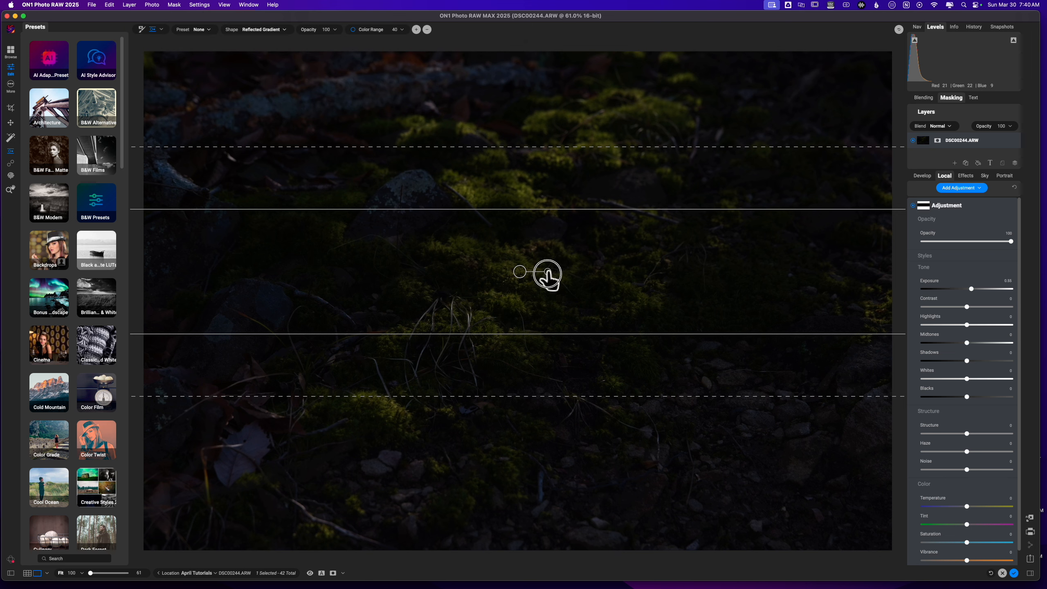
drag(548, 272, 534, 247)
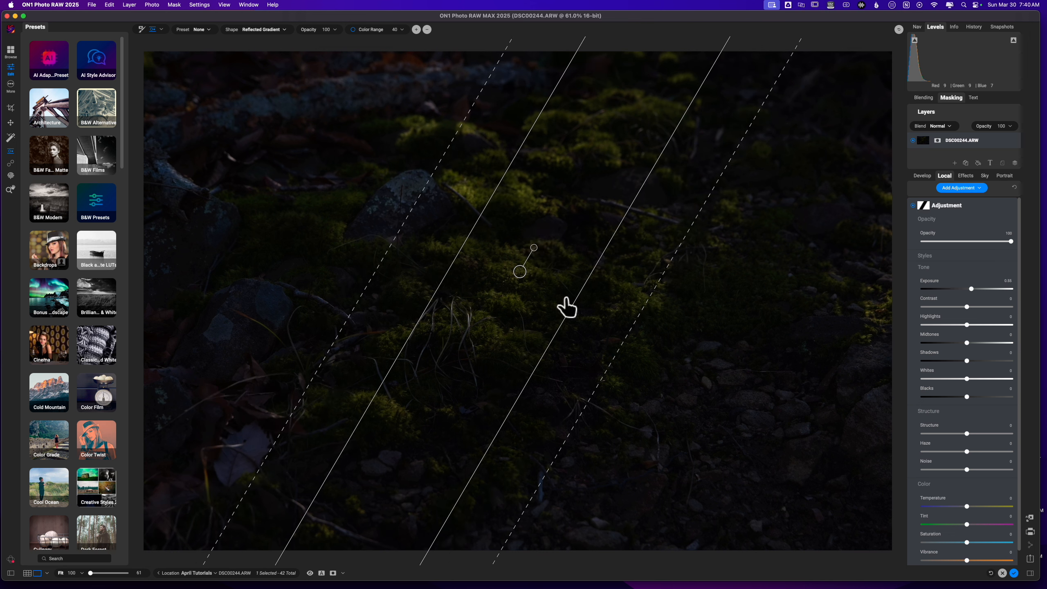
click(565, 318)
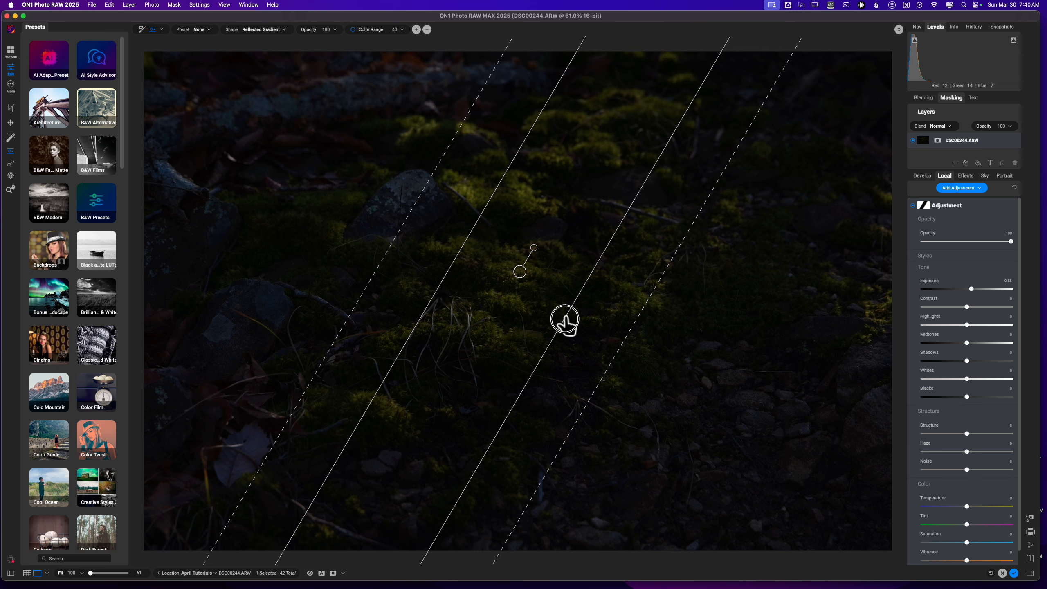
drag(565, 318, 594, 333)
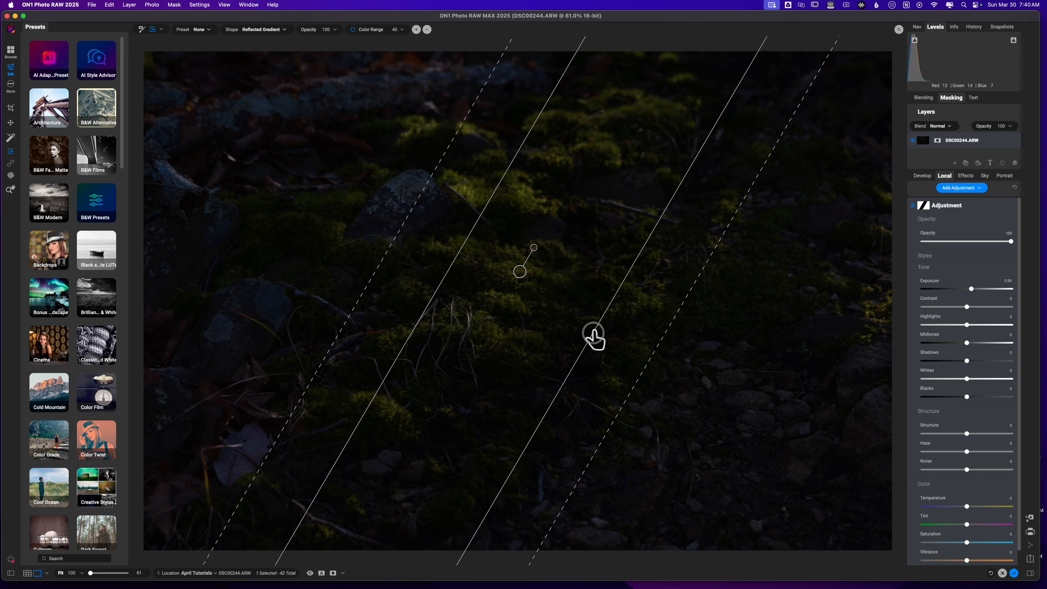
drag(520, 272, 493, 267)
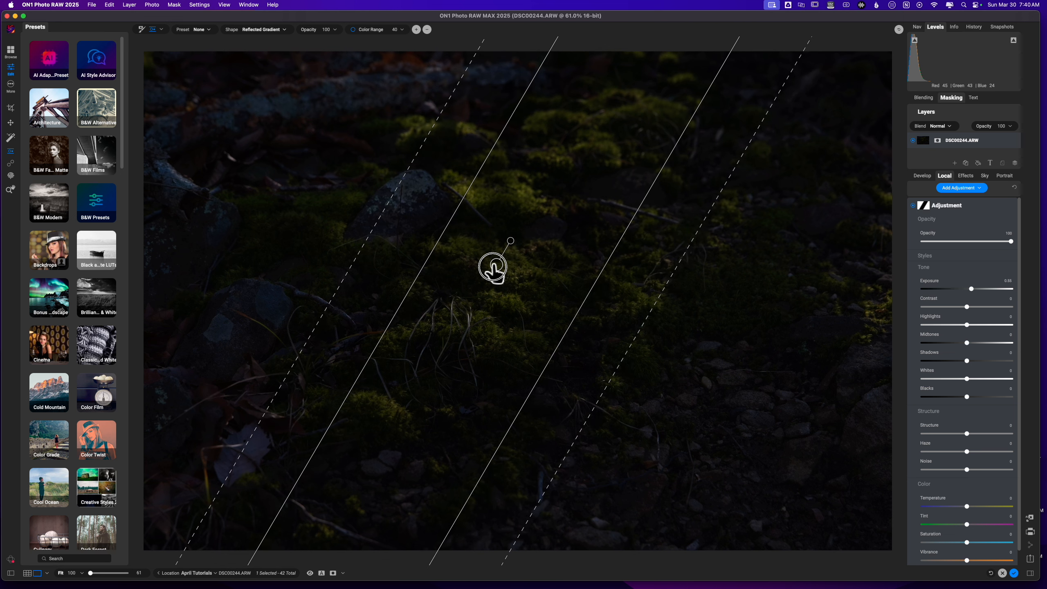
Widen the gradient's left side and the feathering on both sides, fine-tuning its centre and angle over the mossy strip
click(441, 235)
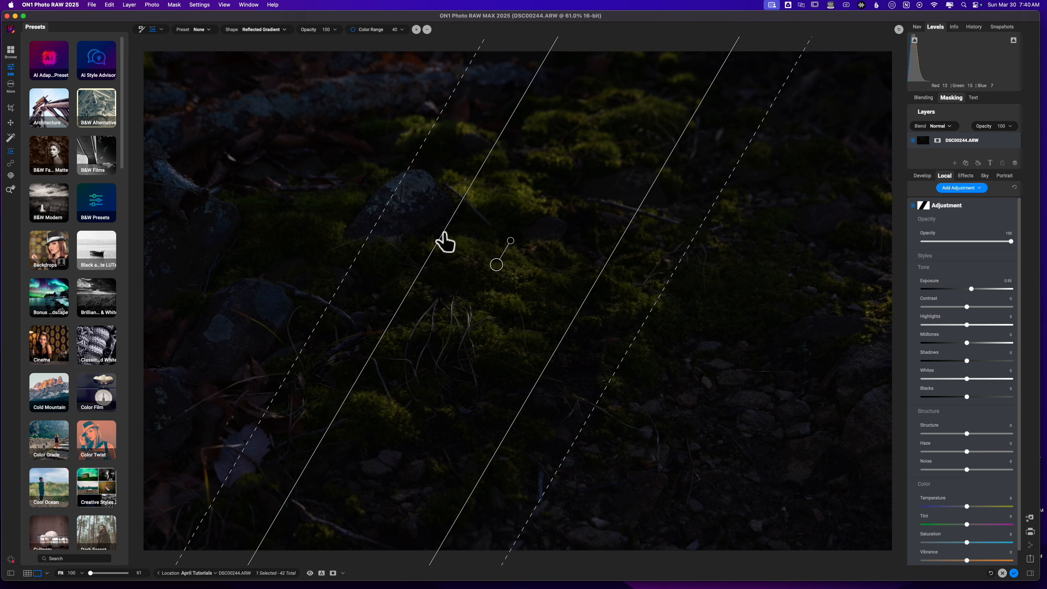
click(442, 234)
drag(441, 234, 415, 225)
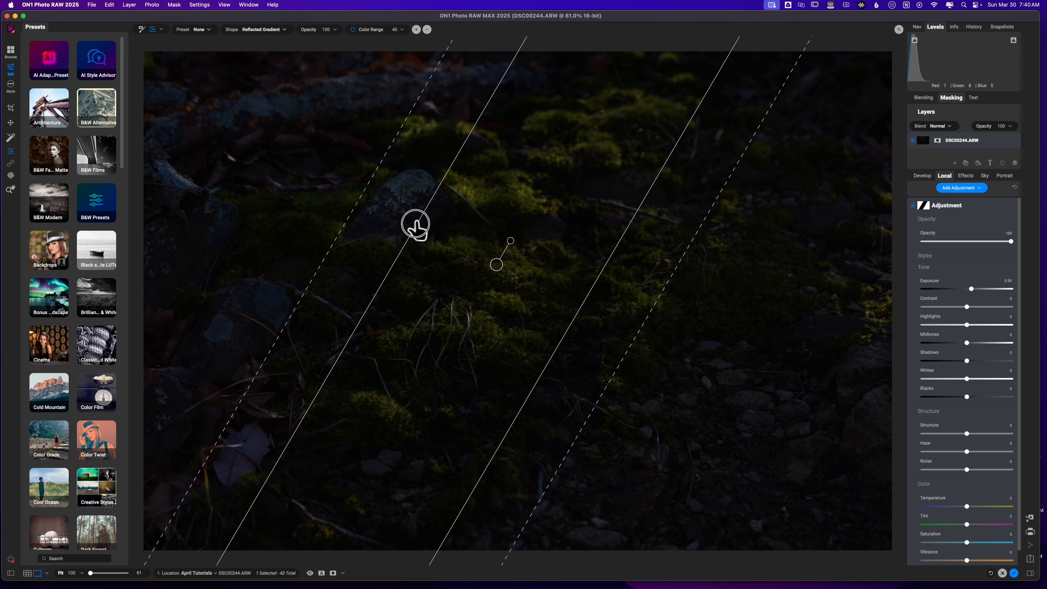
drag(355, 203, 330, 192)
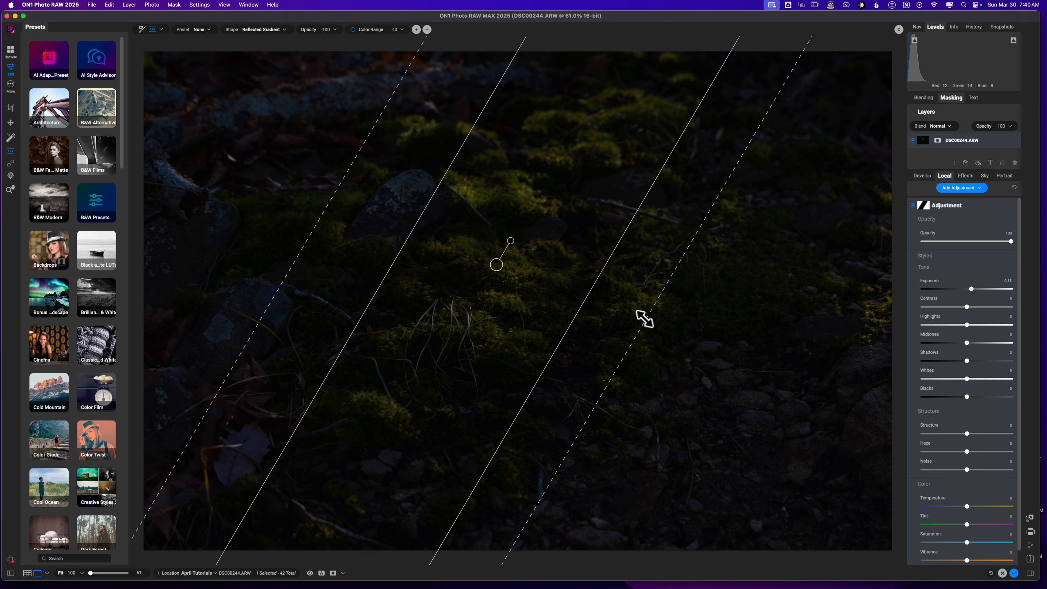
drag(644, 318, 692, 343)
drag(598, 279, 600, 280)
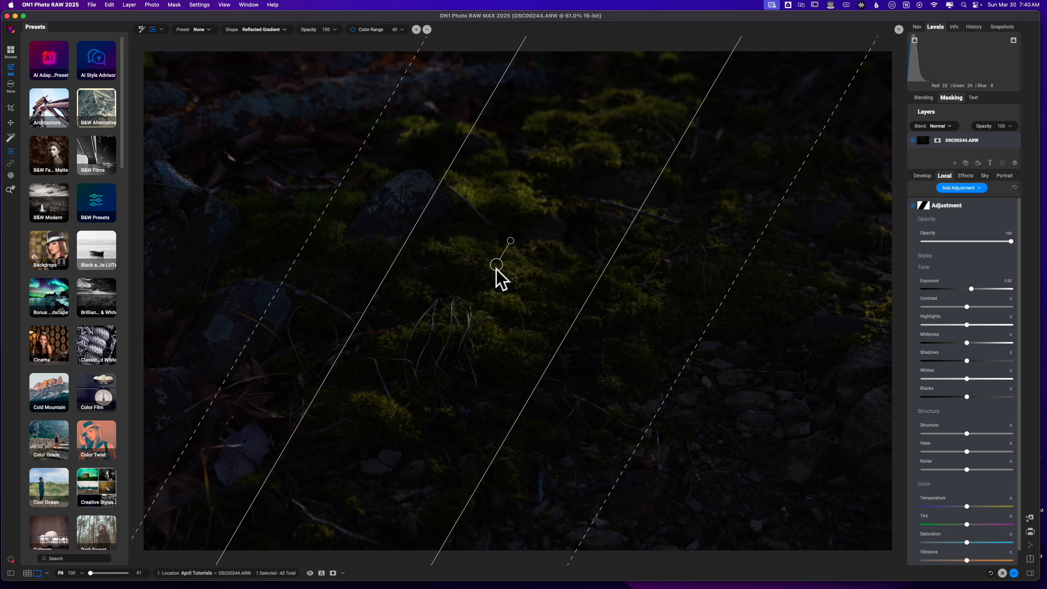
drag(496, 269, 500, 272)
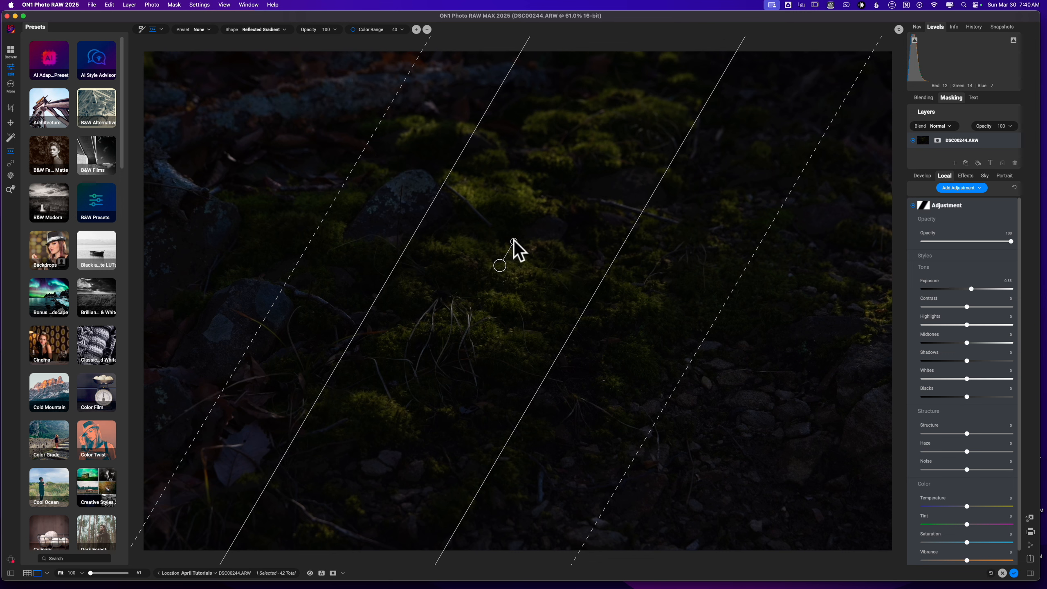
drag(514, 242, 514, 240)
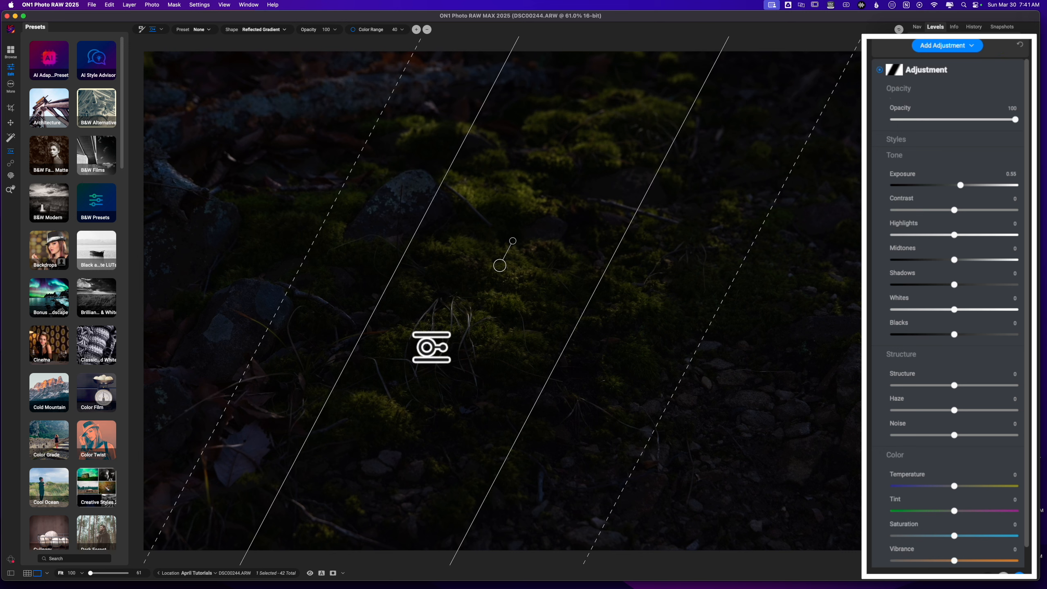
Invert the adjustment's mask to target the diagonal centre band and set its exposure to 0.8
click(895, 65)
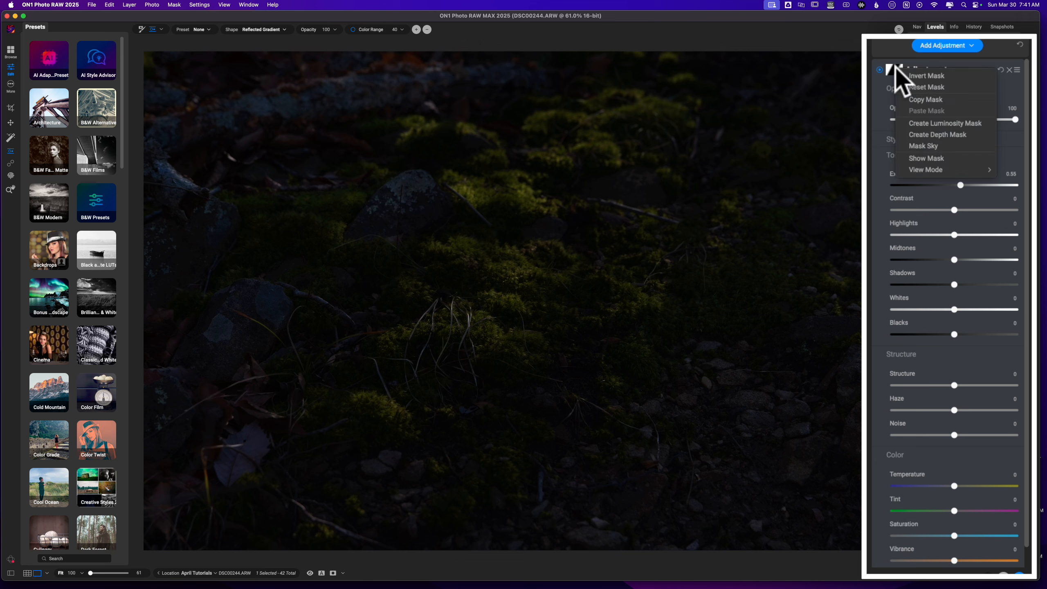
click(923, 76)
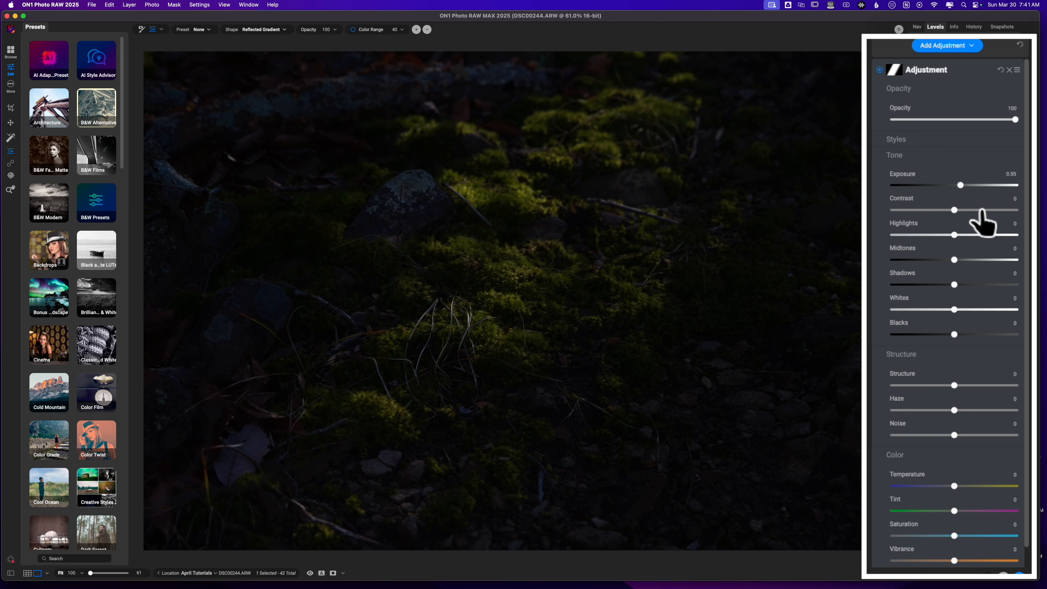
click(960, 186)
drag(960, 185, 963, 186)
Set the local adjustment's highlights to 10 and structure to 21, leaving contrast at 0
click(954, 235)
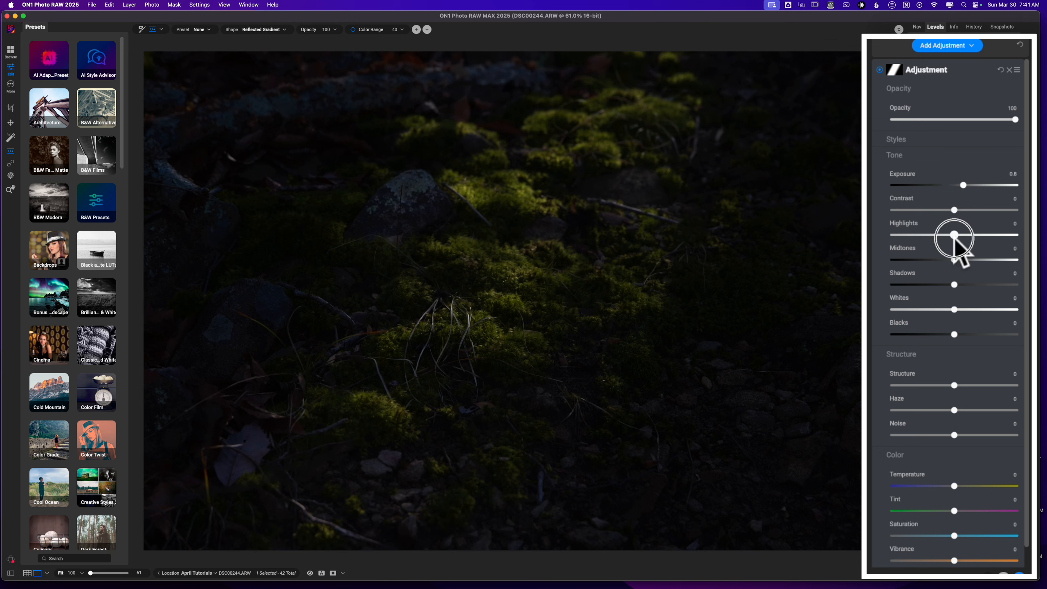
drag(954, 235, 971, 210)
click(954, 209)
double_click(971, 210)
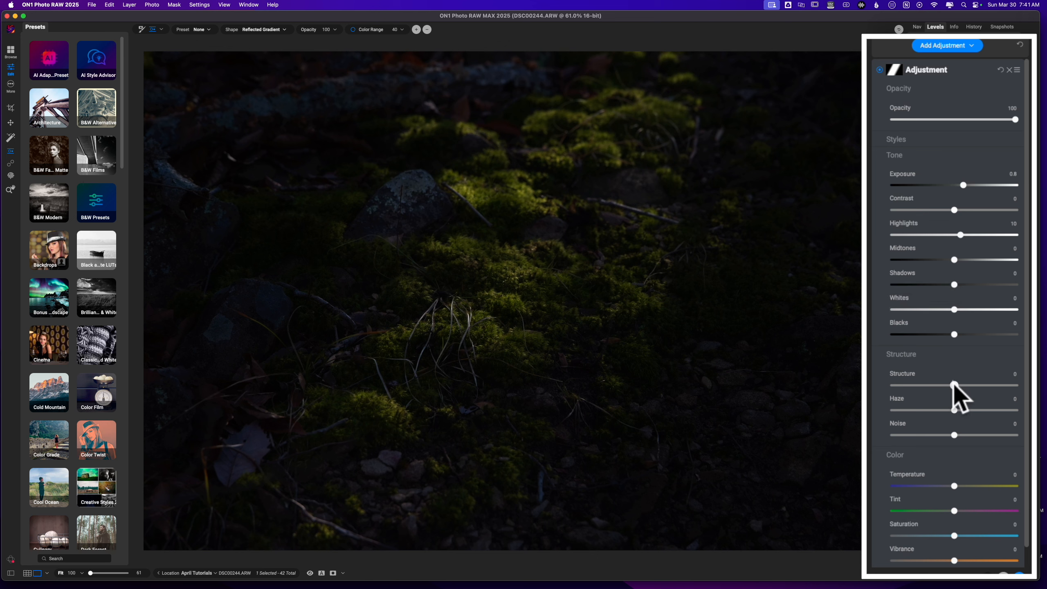
drag(955, 384, 967, 386)
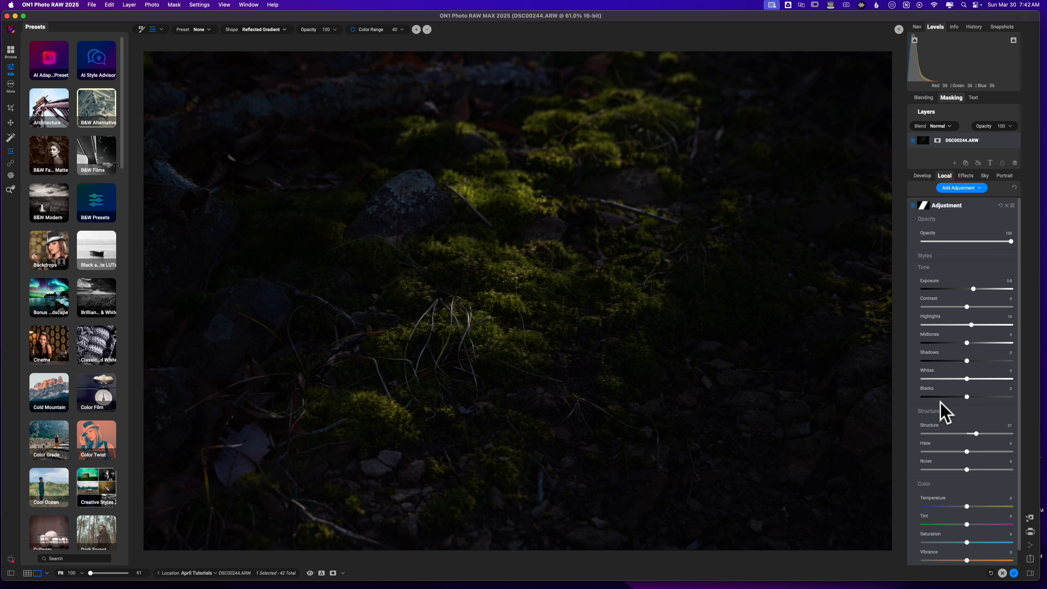
Rename the local adjustment as Center Bright
click(970, 204)
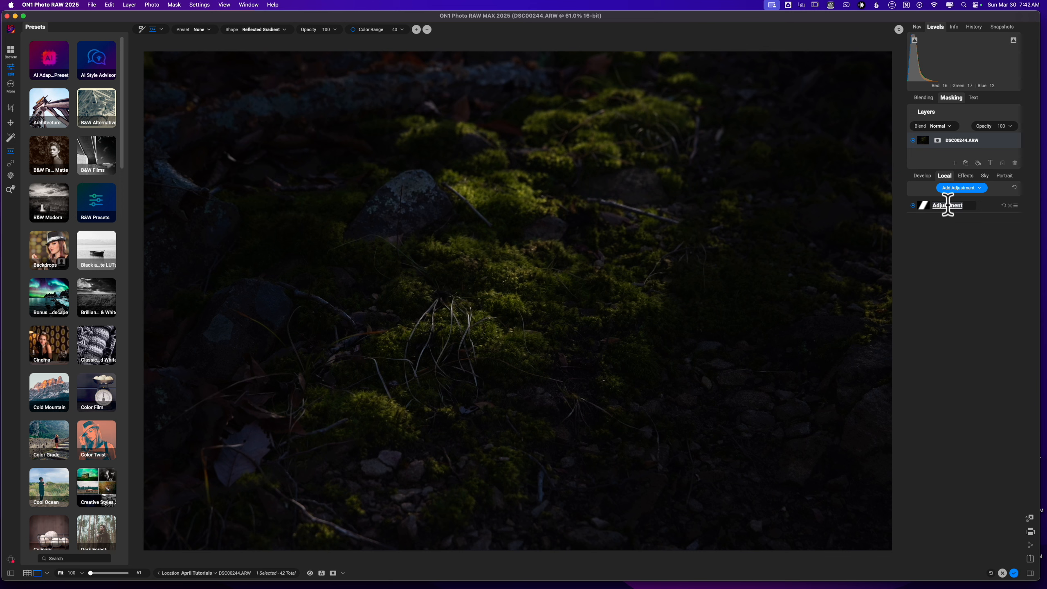
text(Center)
text(Bright)
key(Return)
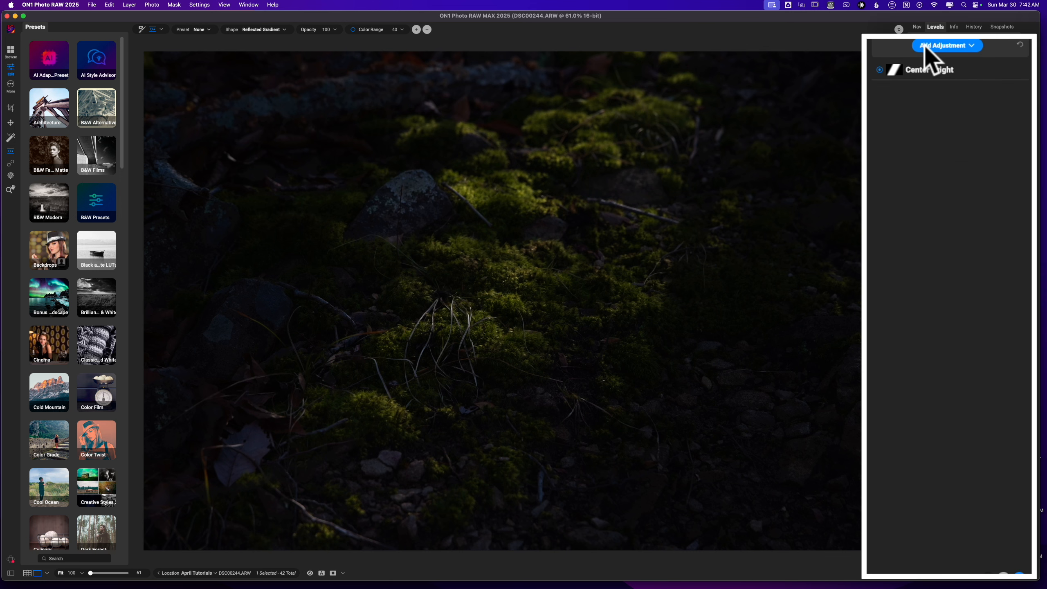
Add a second local adjustment and copy the mask of the Center Bright adjustment
click(925, 47)
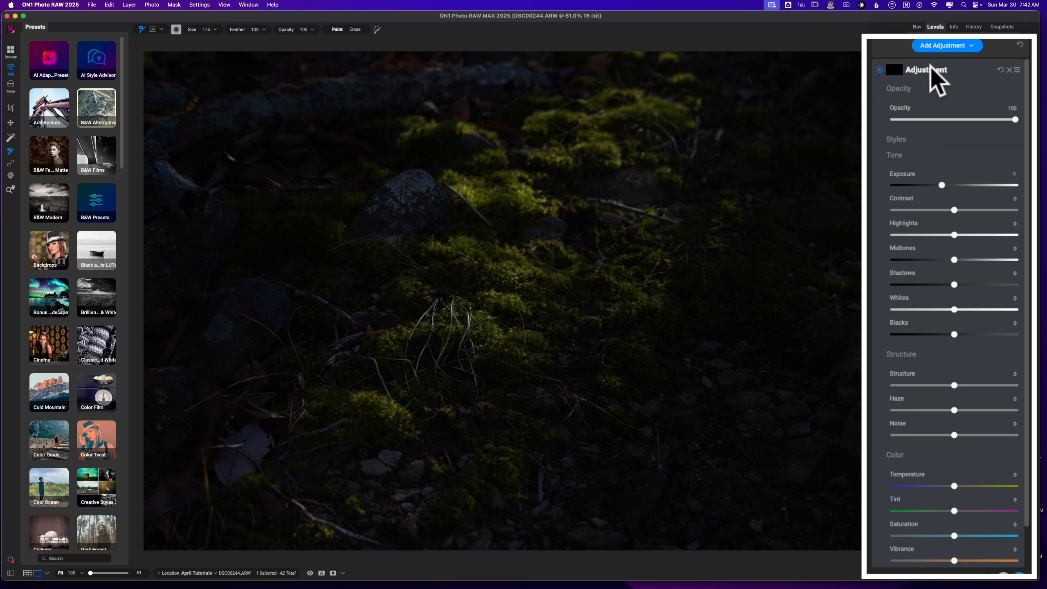
click(900, 94)
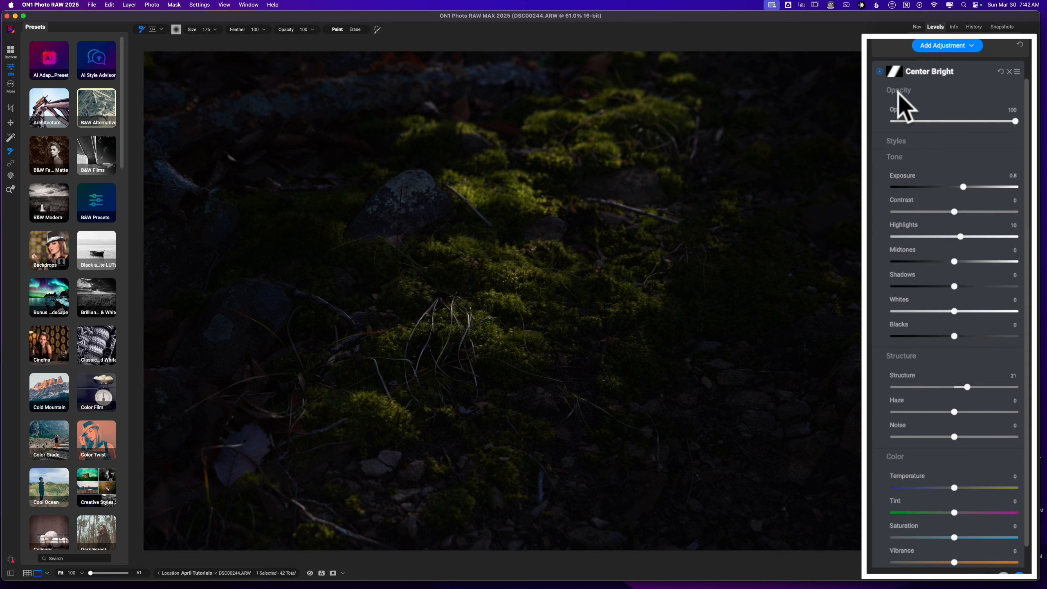
right_click(898, 91)
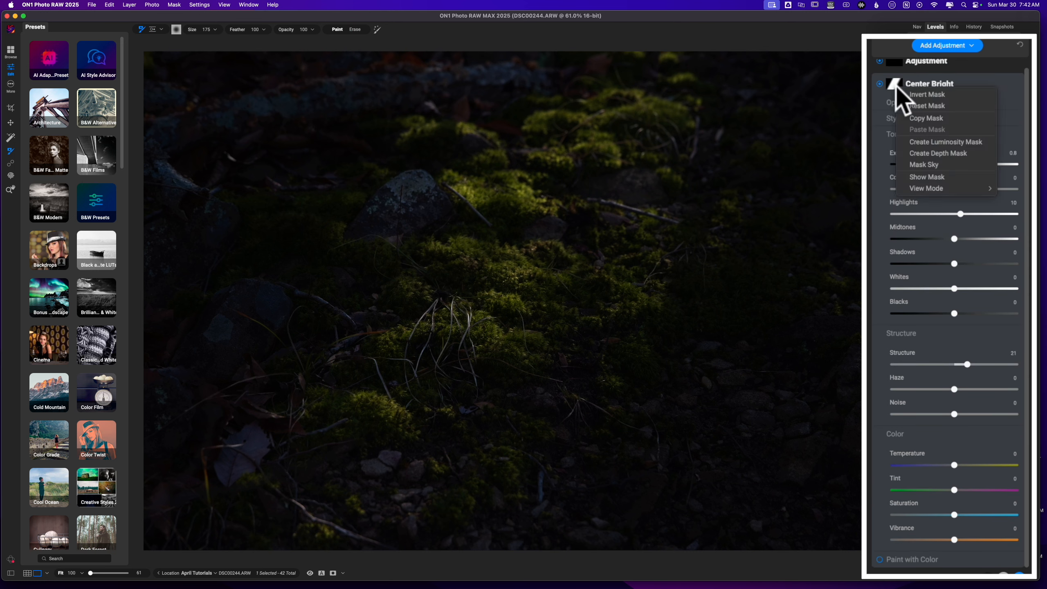
click(925, 118)
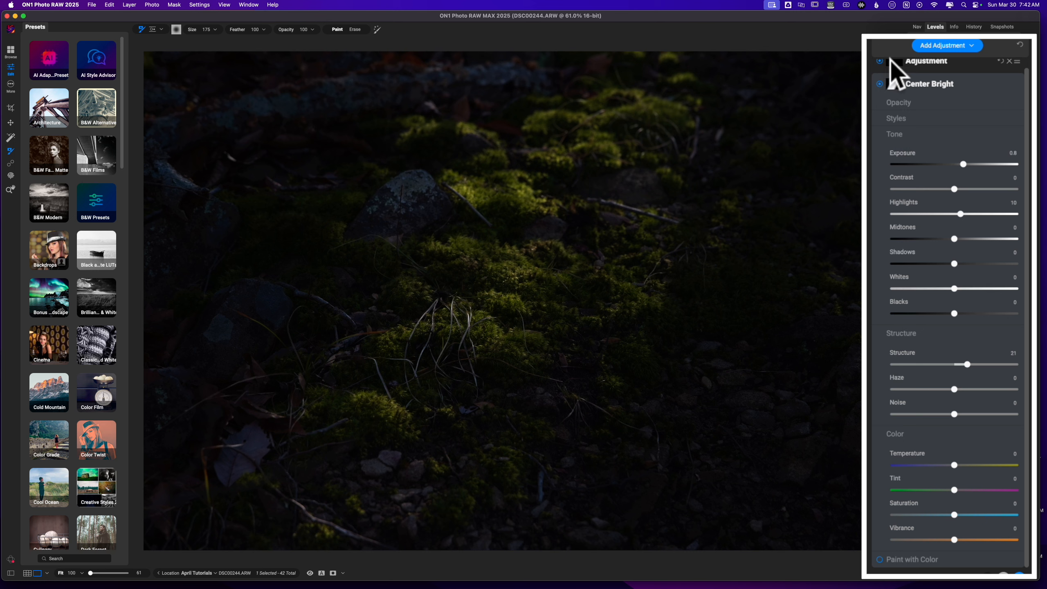
Paste the copied mask onto the new local adjustment and invert it to target the areas outside the centre band
click(891, 59)
right_click(893, 69)
click(923, 117)
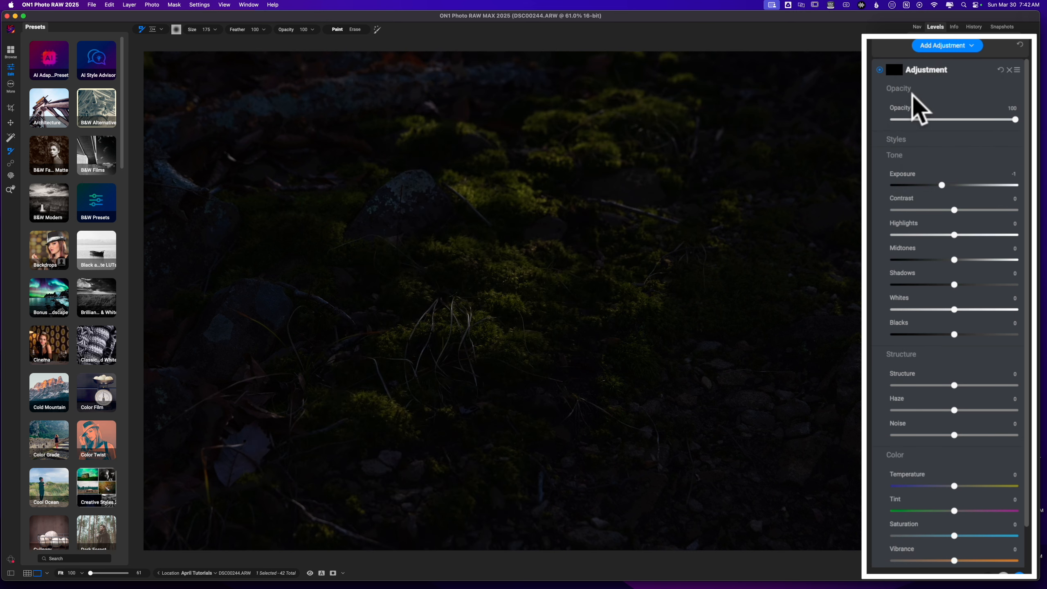
right_click(893, 68)
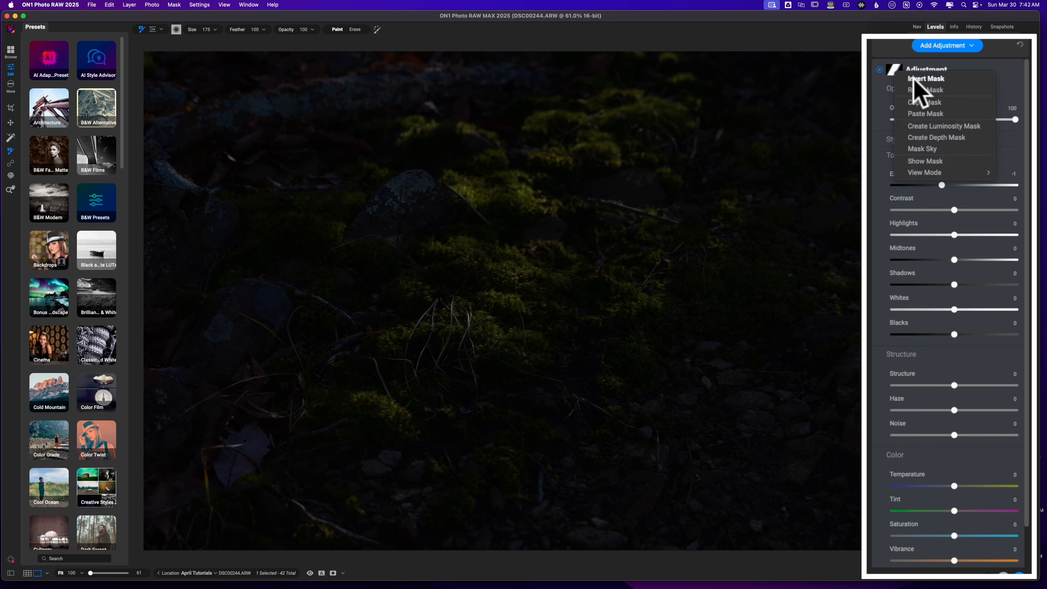
click(913, 78)
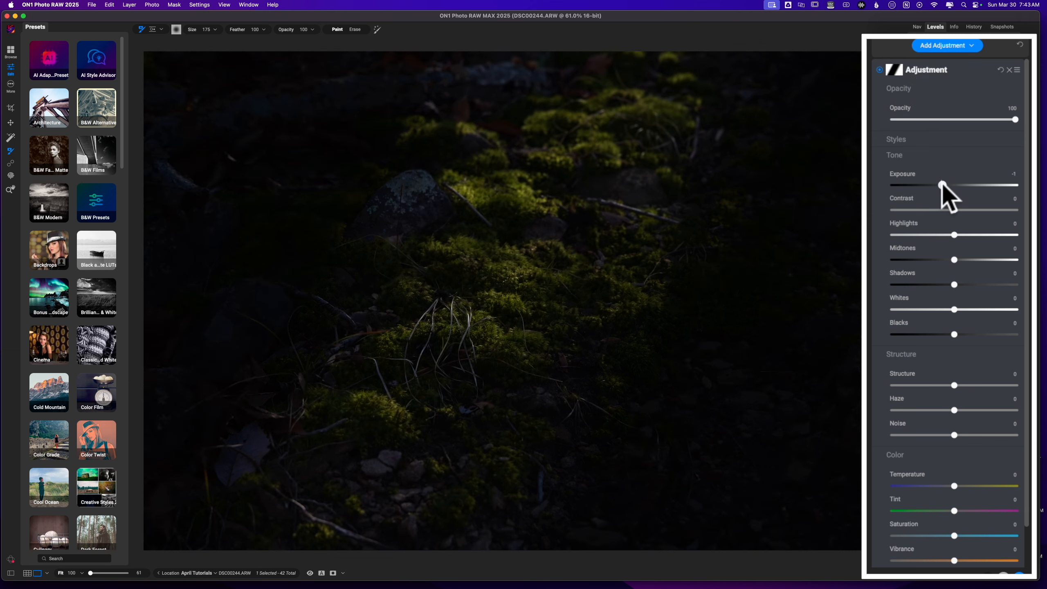
Set the new adjustment's exposure to -0.25 and lower its shadows slightly, checking its effect on the photo
drag(942, 185, 951, 186)
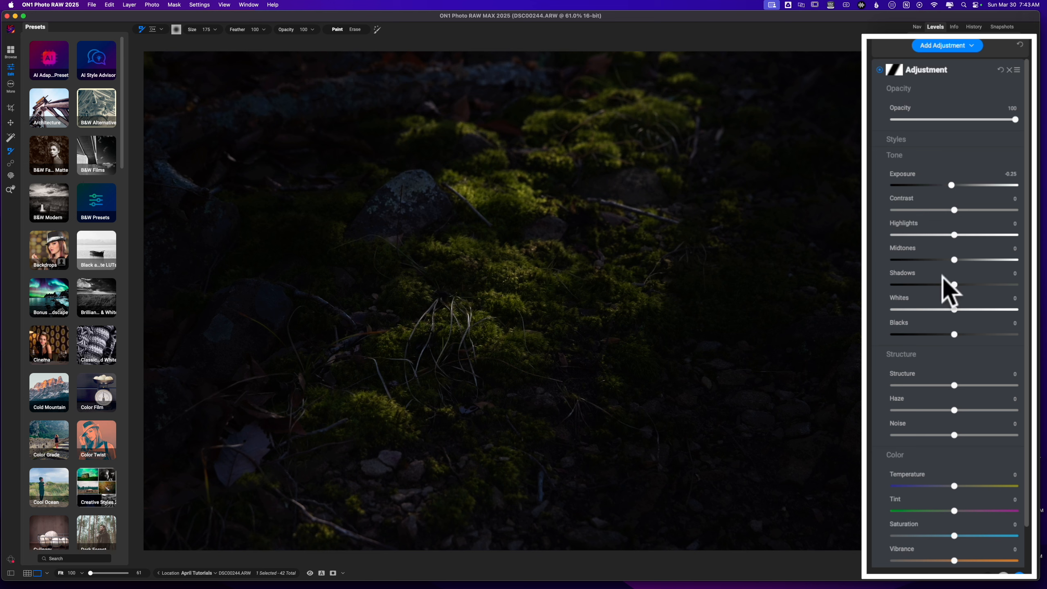
drag(954, 286, 952, 285)
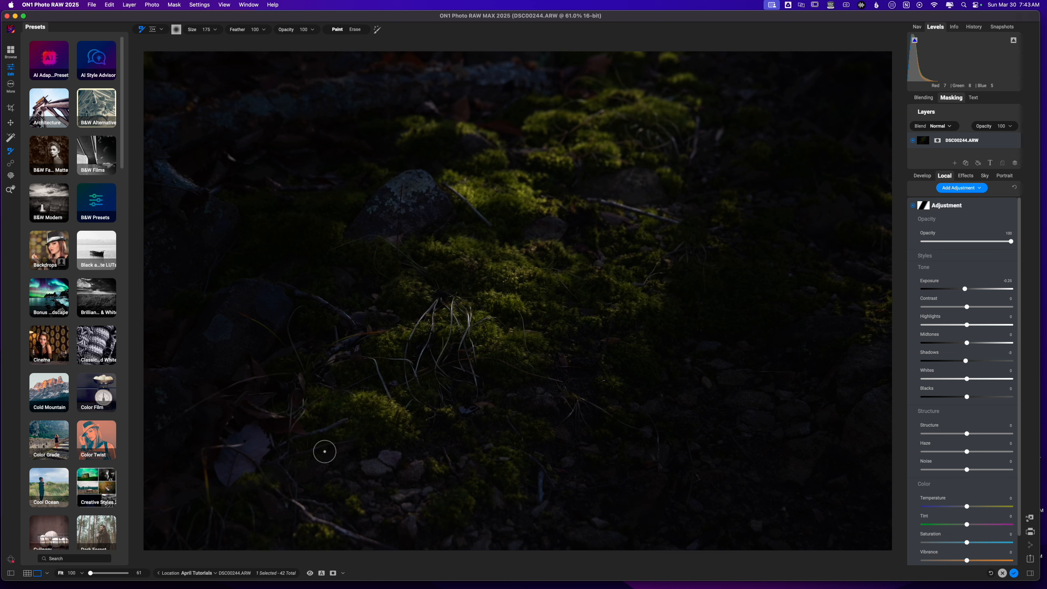
click(967, 206)
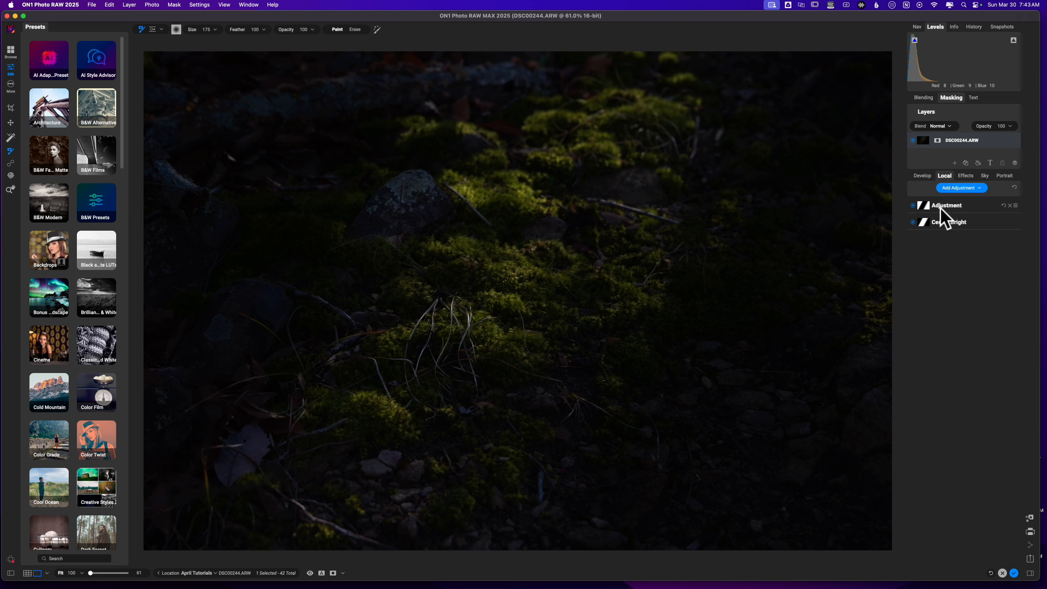
click(911, 204)
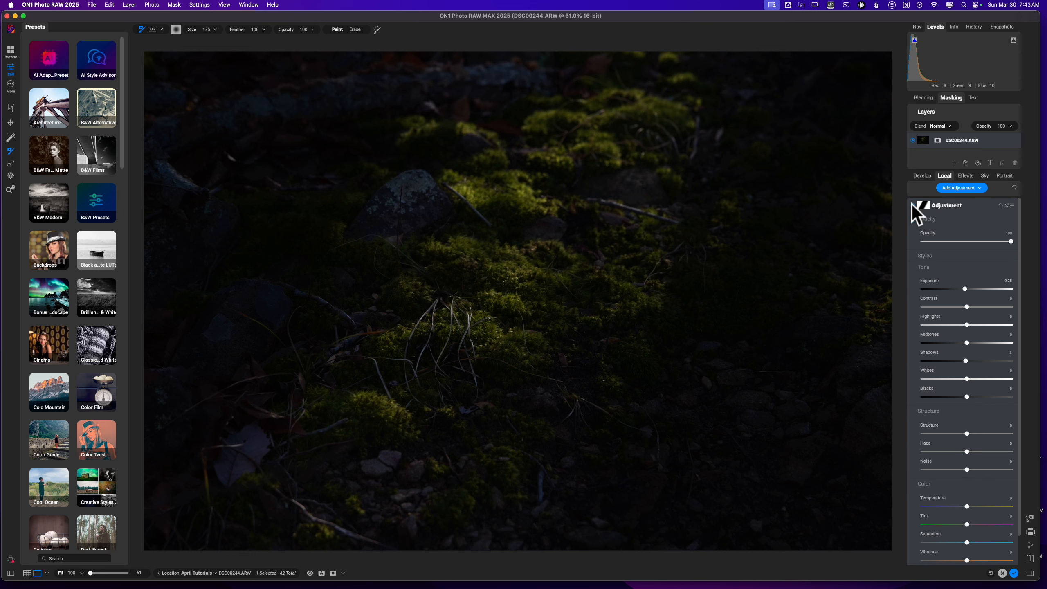
Rename the new local adjustment as Darker Shadows
click(981, 206)
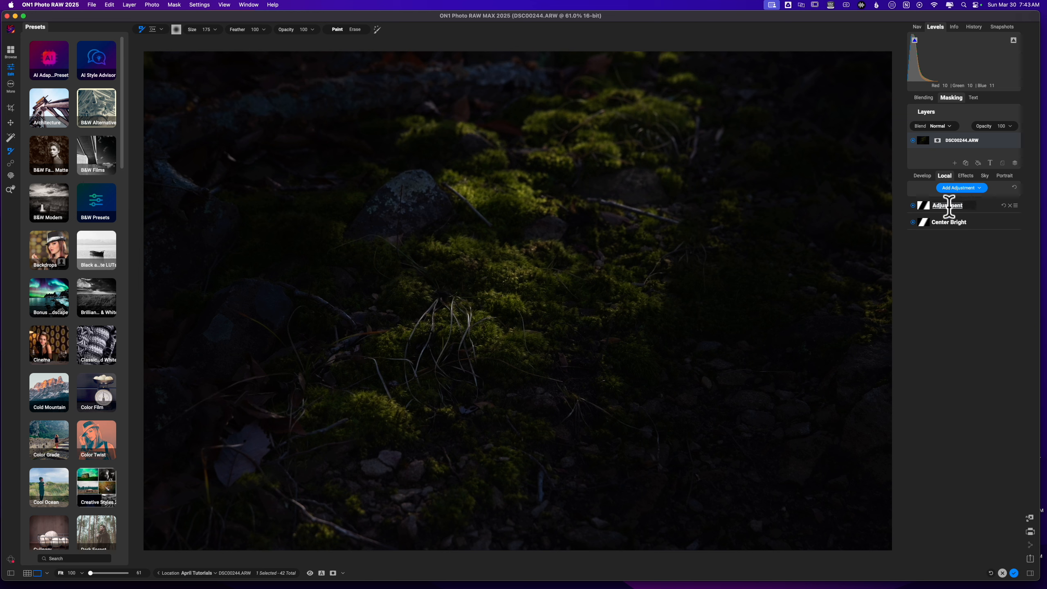
text(Darker Shadows)
key(Return)
Review the available effect filters and close the list without adding one
click(960, 175)
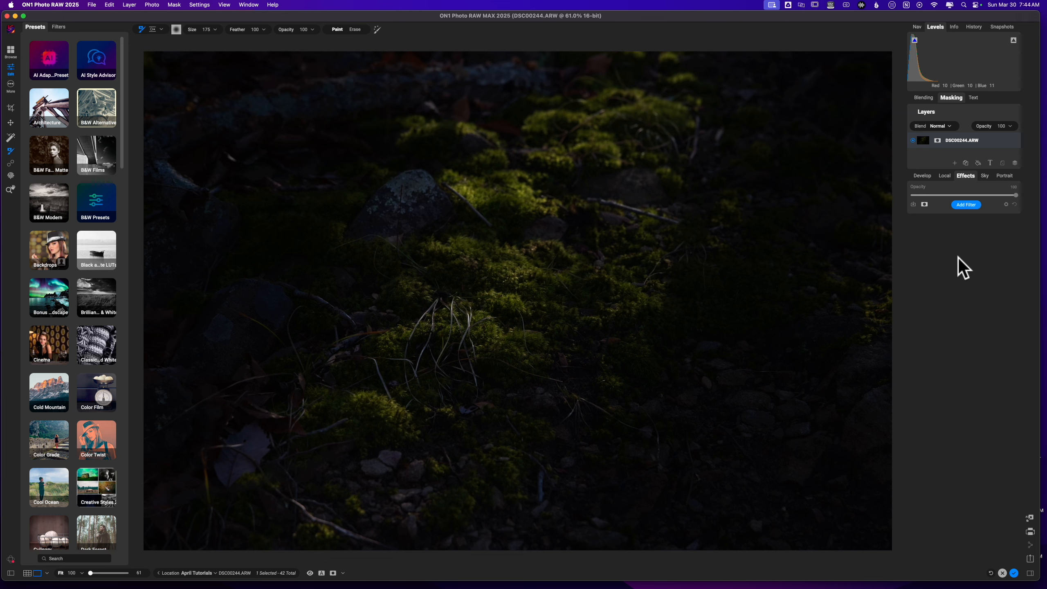
click(960, 205)
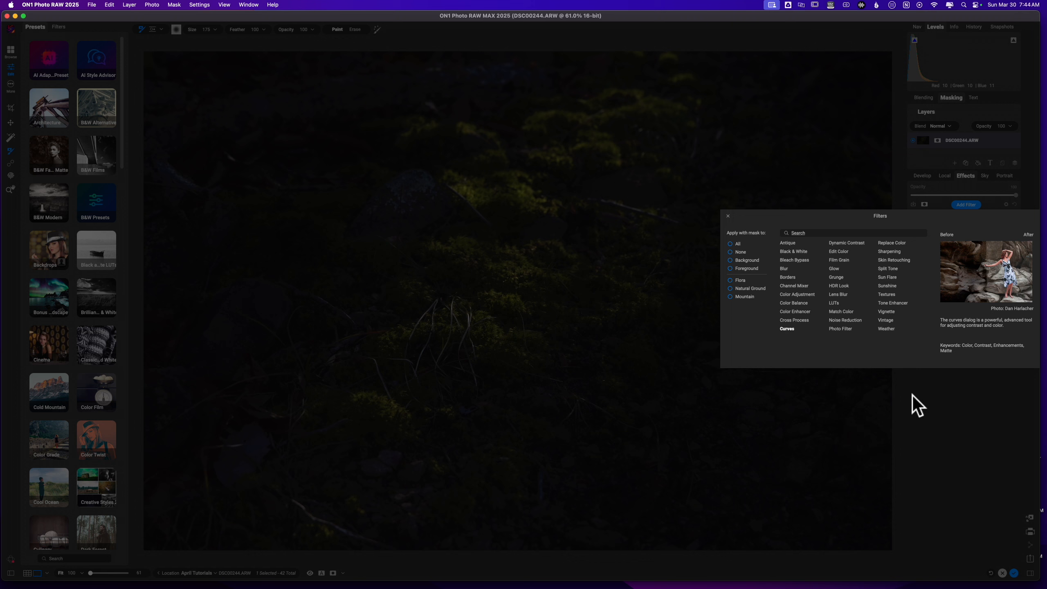
click(946, 416)
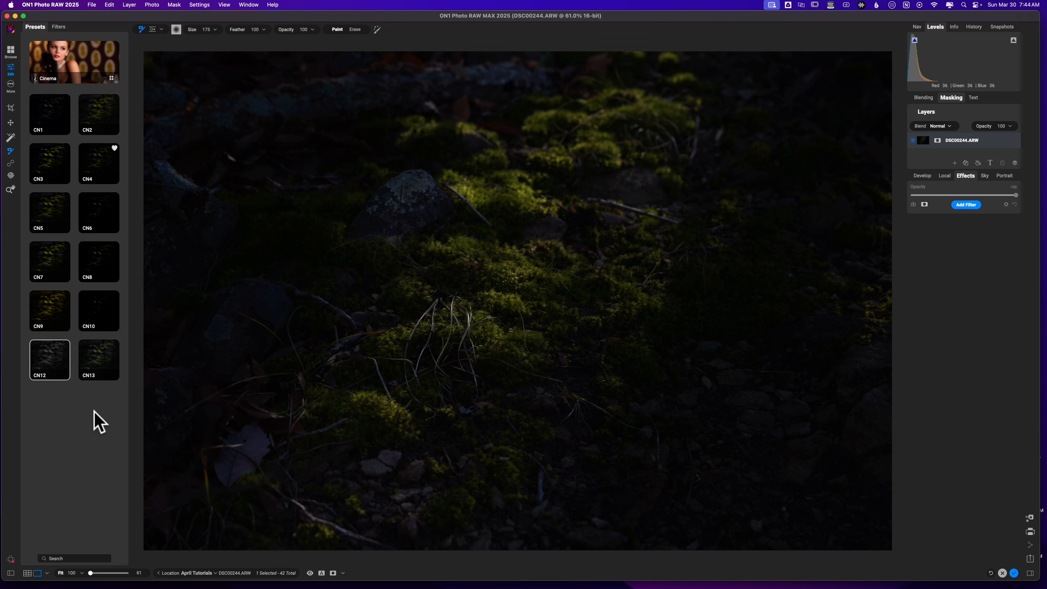
Preview the Cinema presets CN1 through CN6 on the photo
click(51, 109)
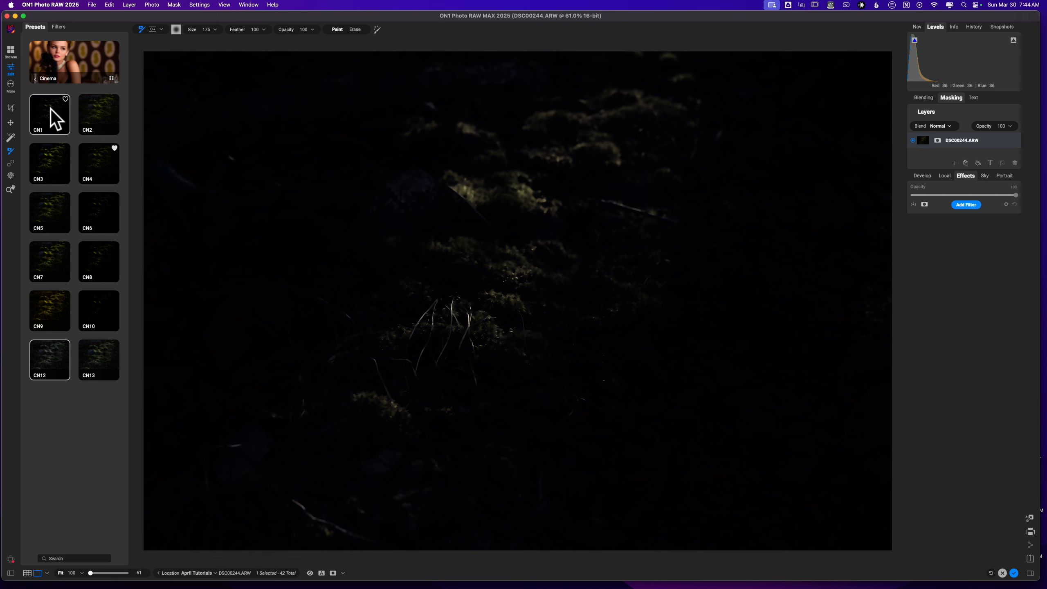
click(92, 115)
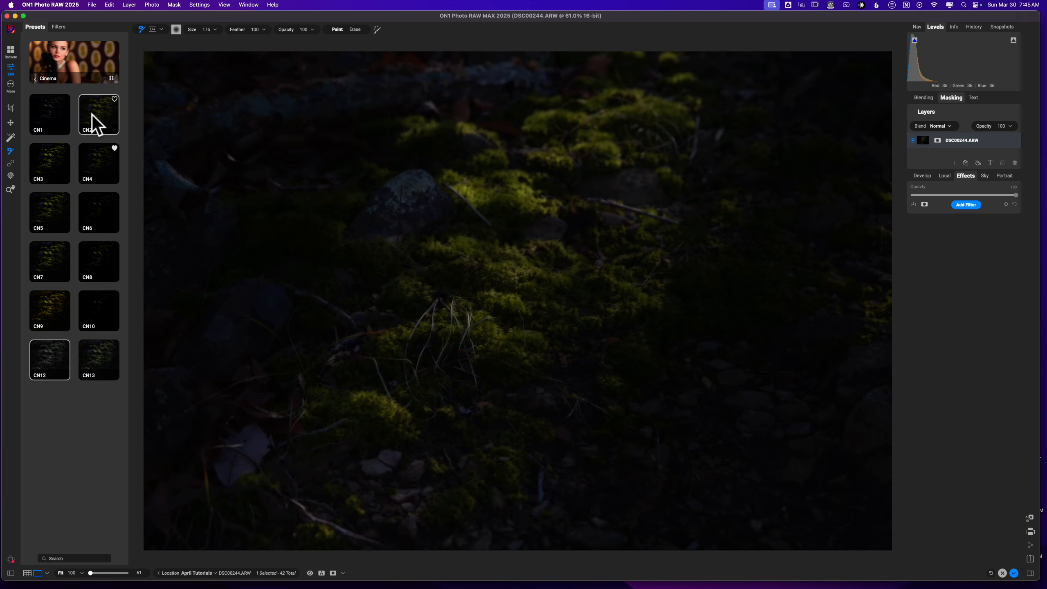
click(46, 157)
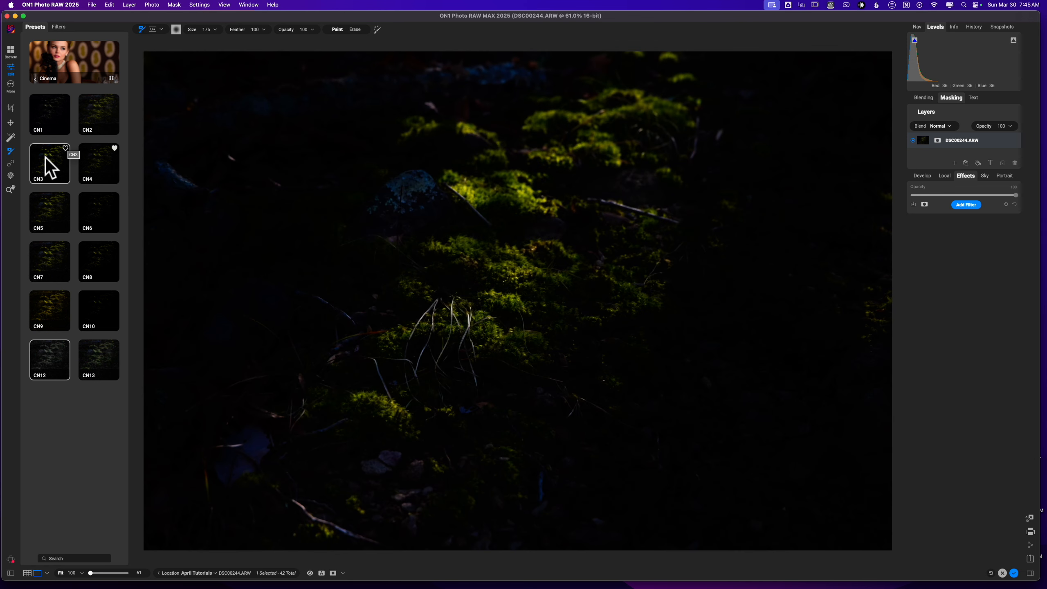
click(106, 173)
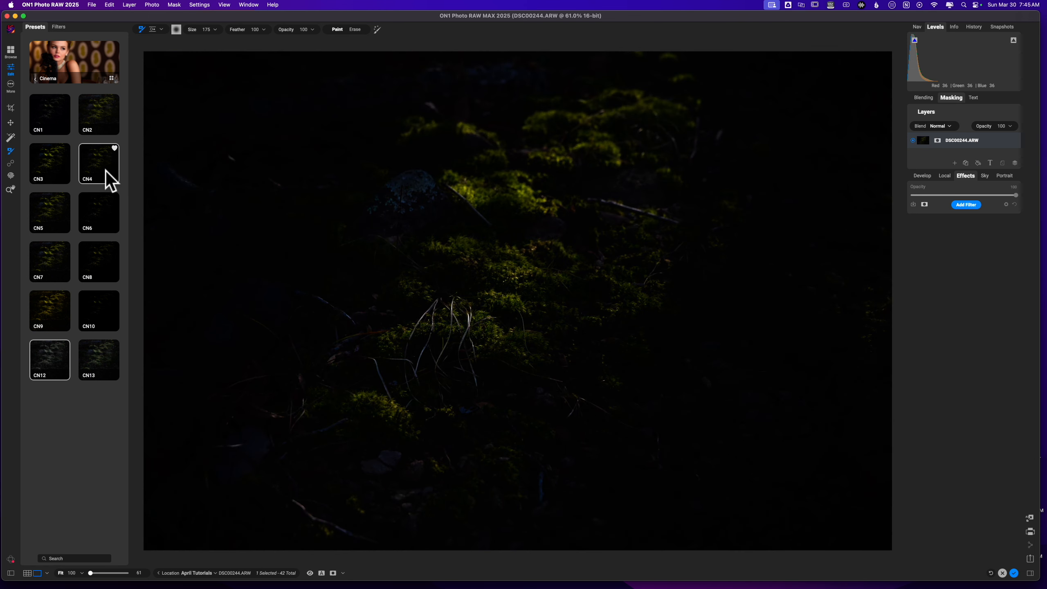
click(50, 206)
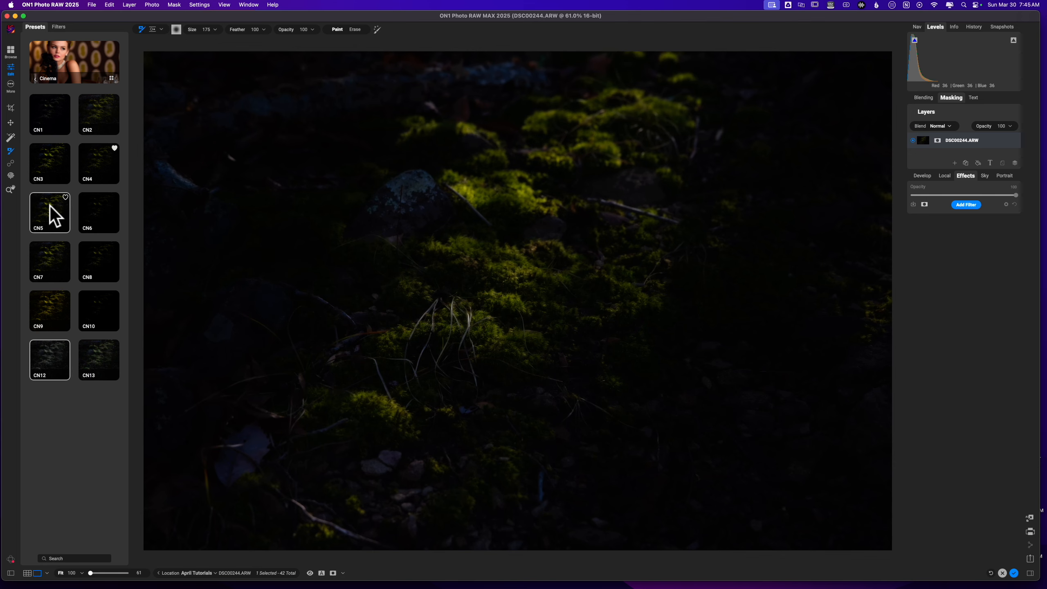
click(86, 209)
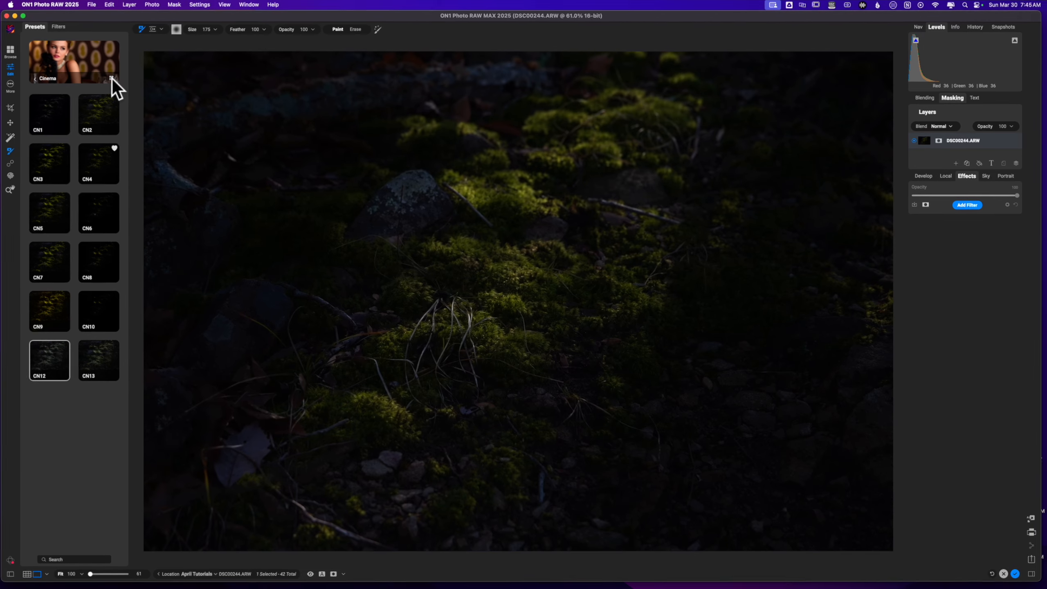
Compare the Cinema presets in a full-screen grid with enlarged thumbnails and apply CN4
click(239, 97)
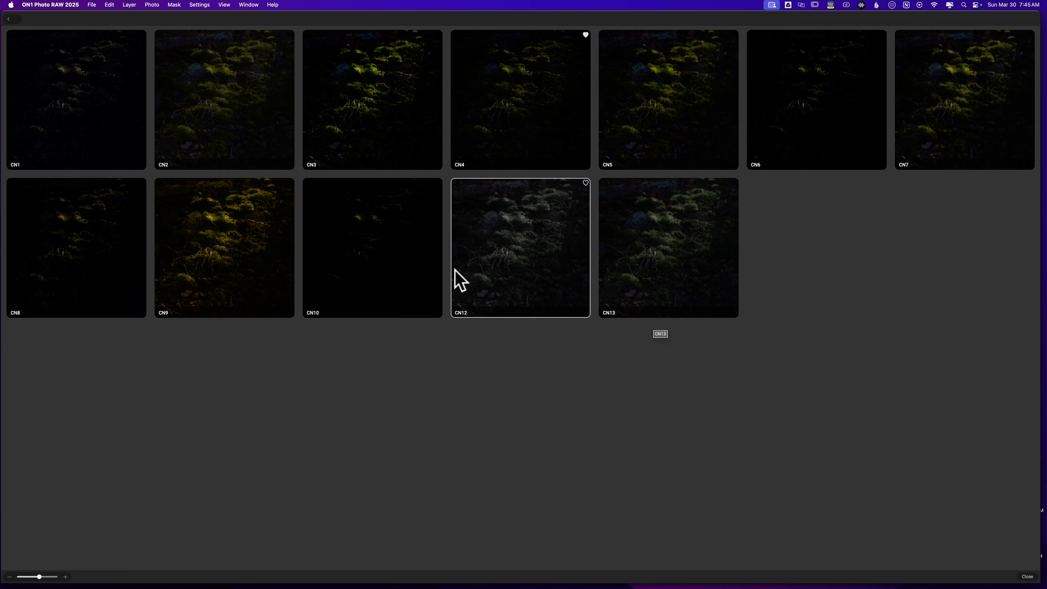
click(40, 577)
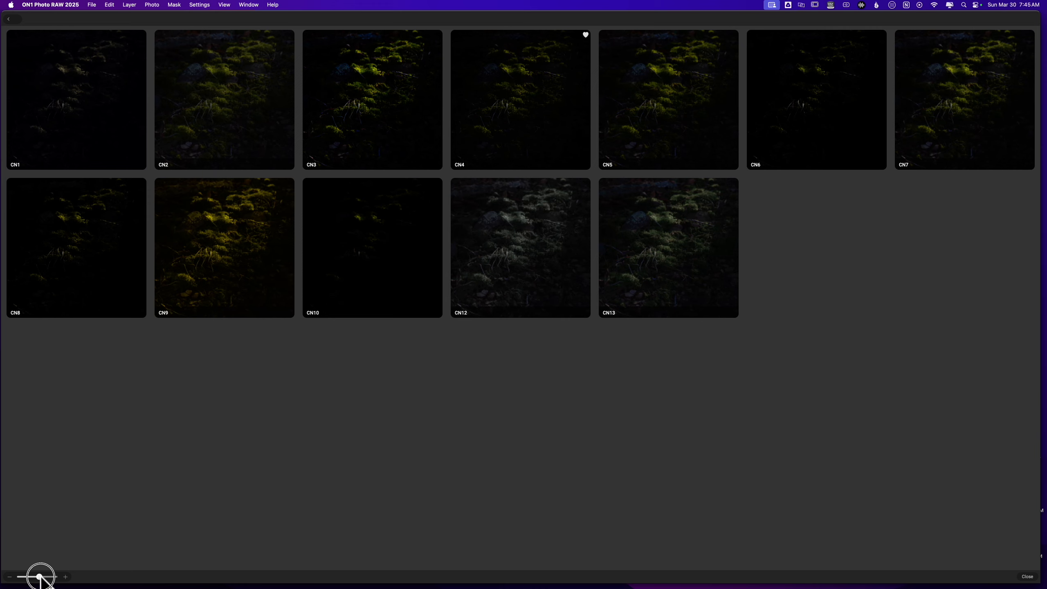
drag(40, 577, 46, 578)
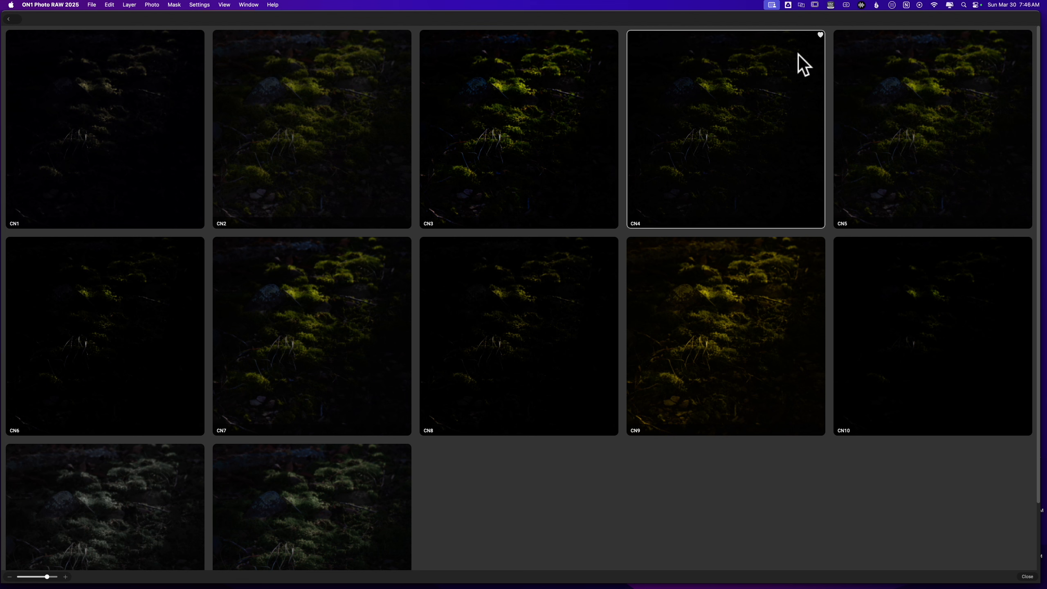
click(727, 131)
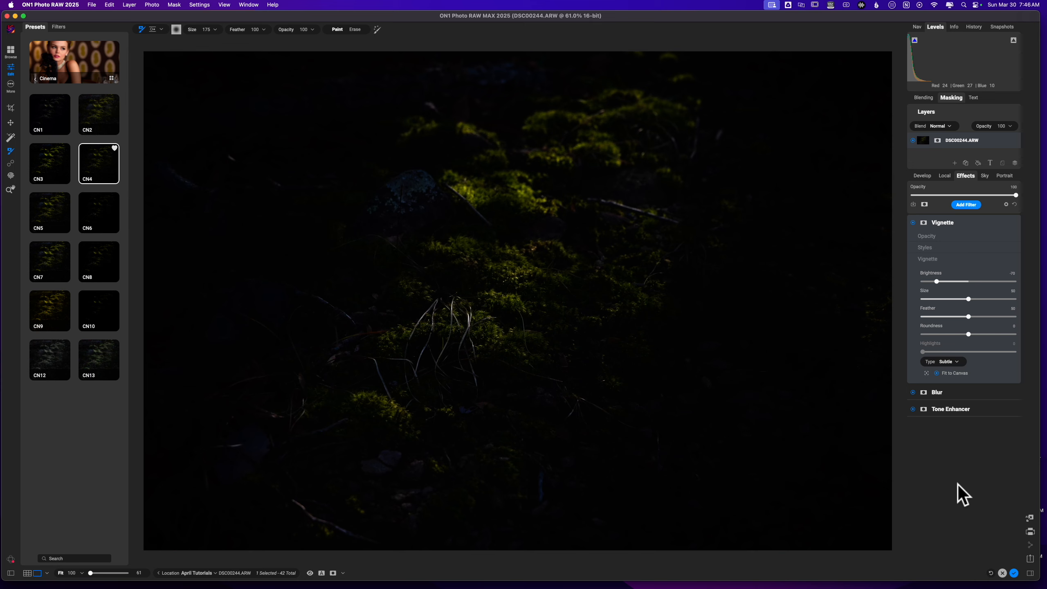
Crop the photo to a 16x9 aspect ratio
key(c)
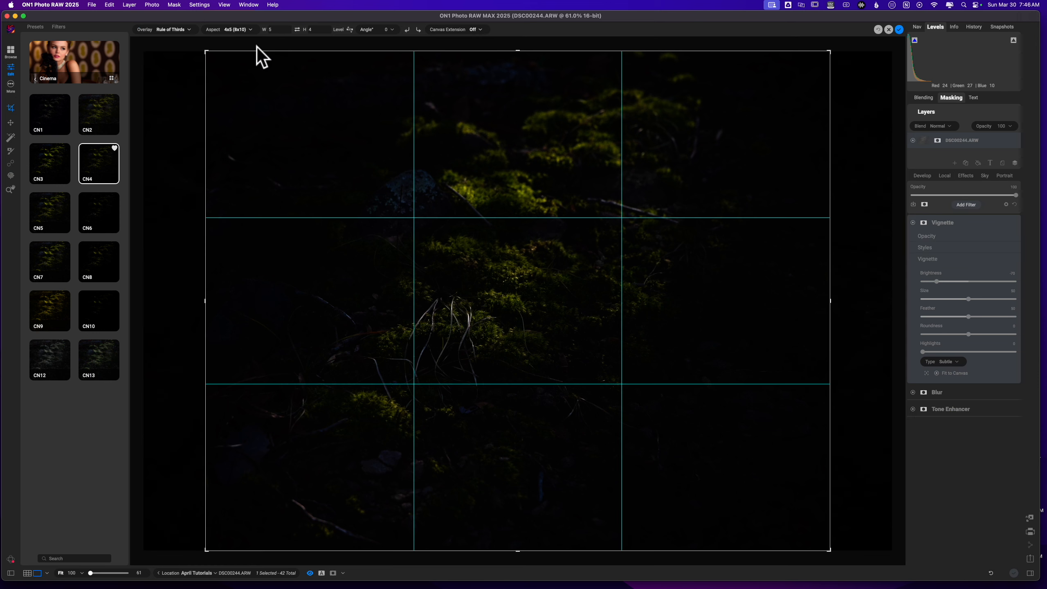
click(250, 29)
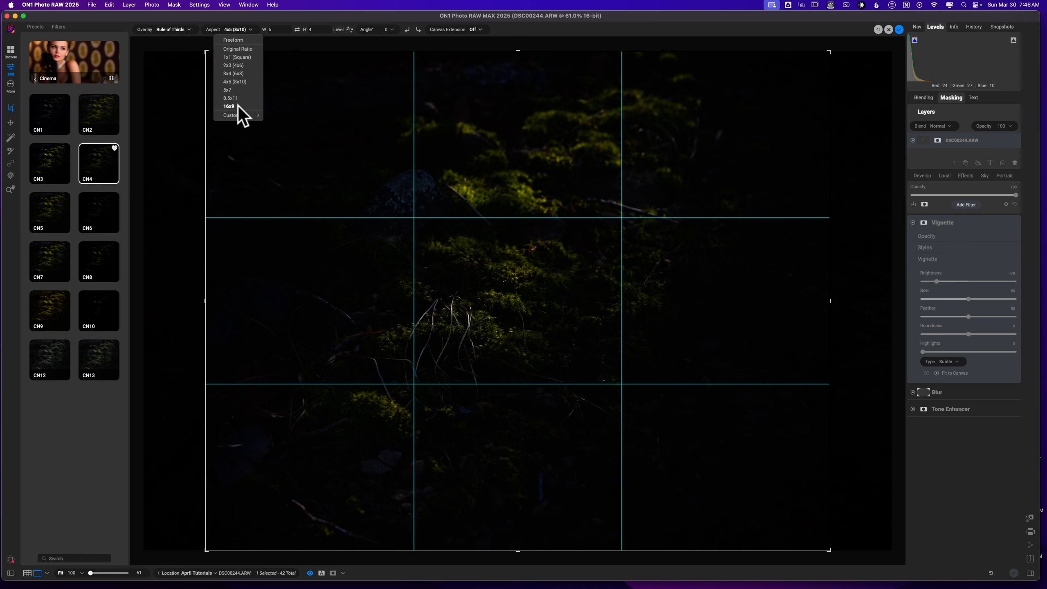
key(Escape)
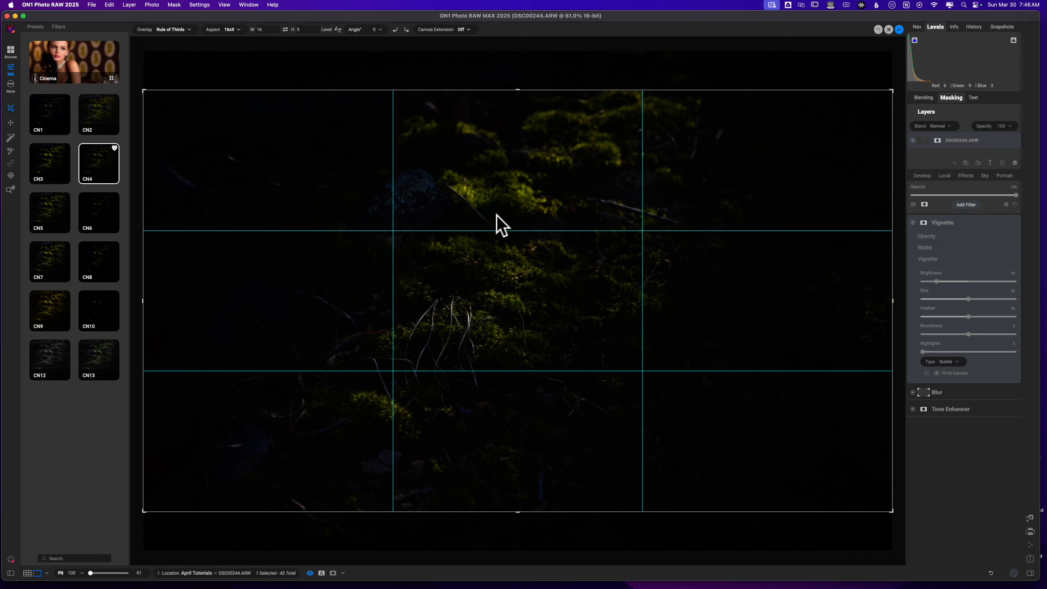
click(901, 30)
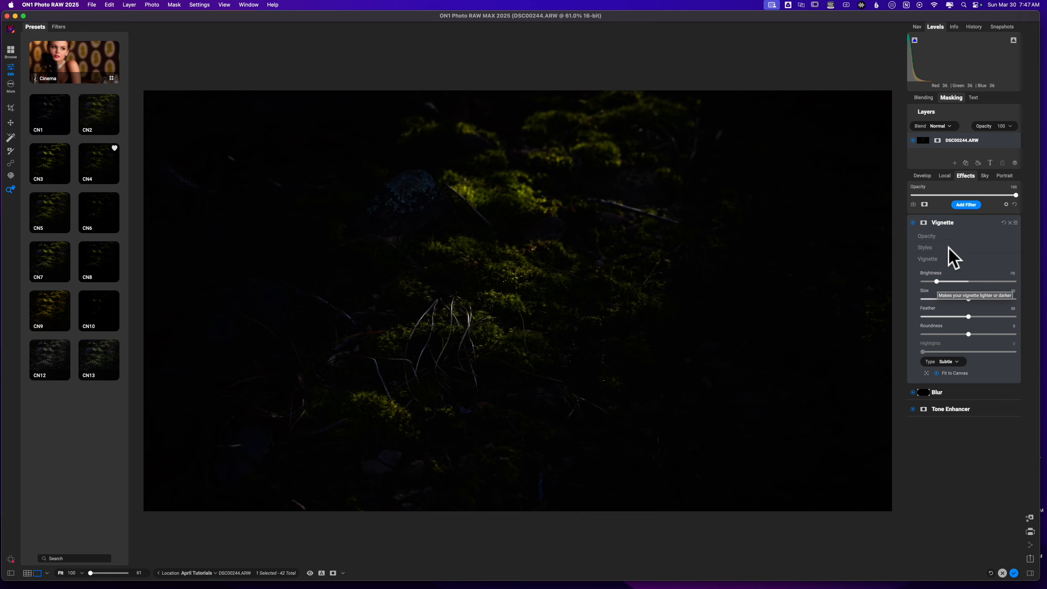
Turn off the preset's Vignette filter and collapse its settings
click(936, 225)
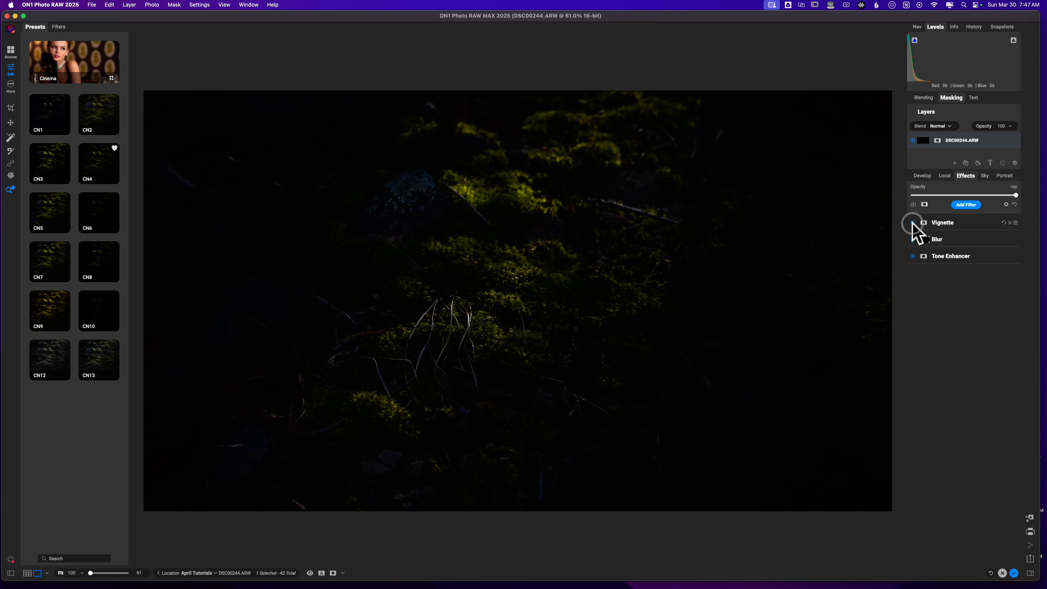
click(912, 223)
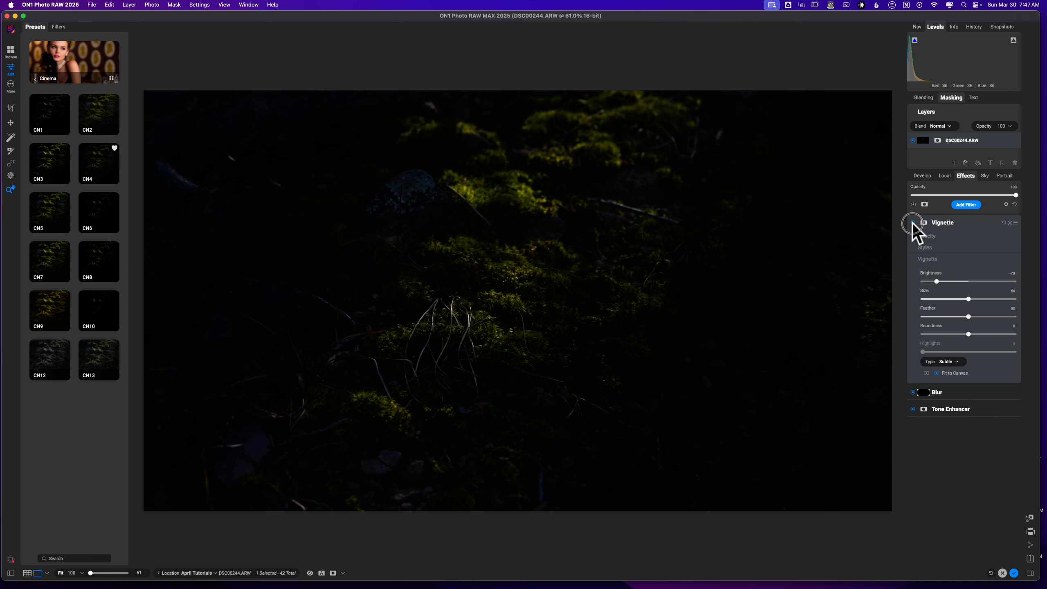
click(913, 222)
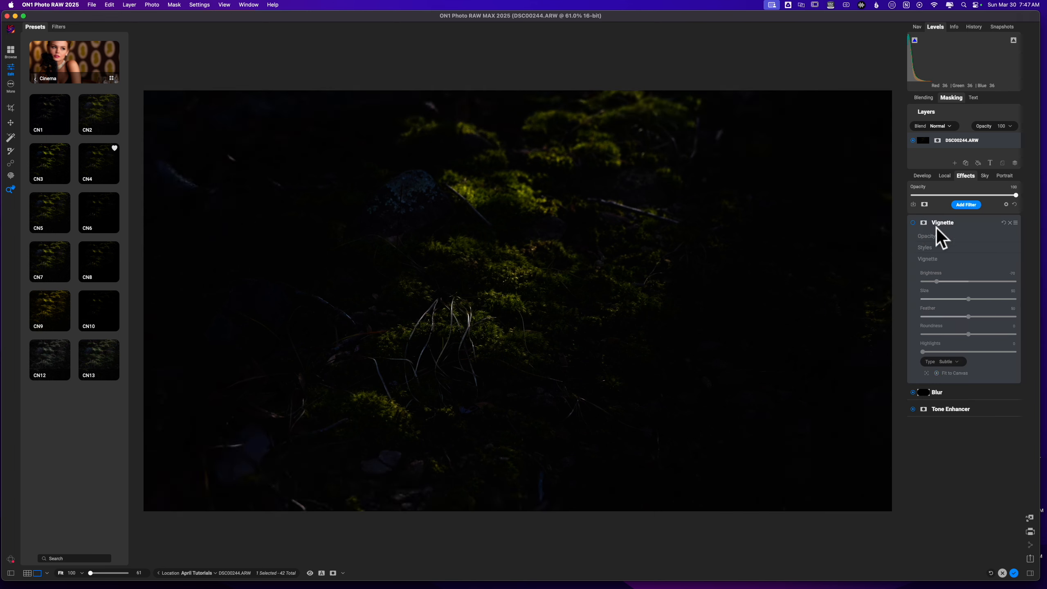
click(958, 225)
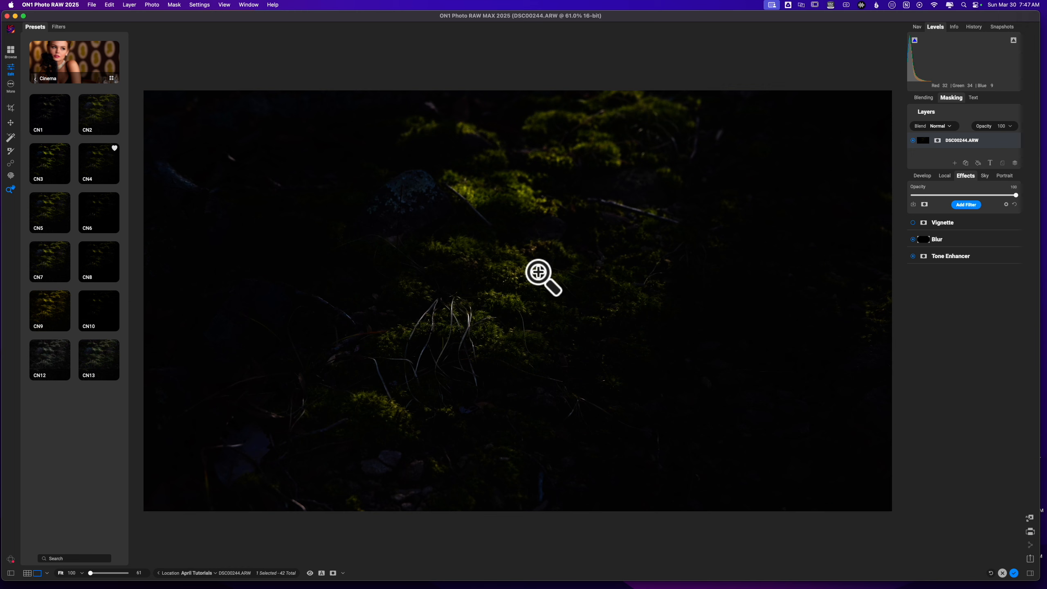
Add an Edit Color filter and sample the yellow-green moss near the photo's center as its target color
click(963, 204)
click(839, 252)
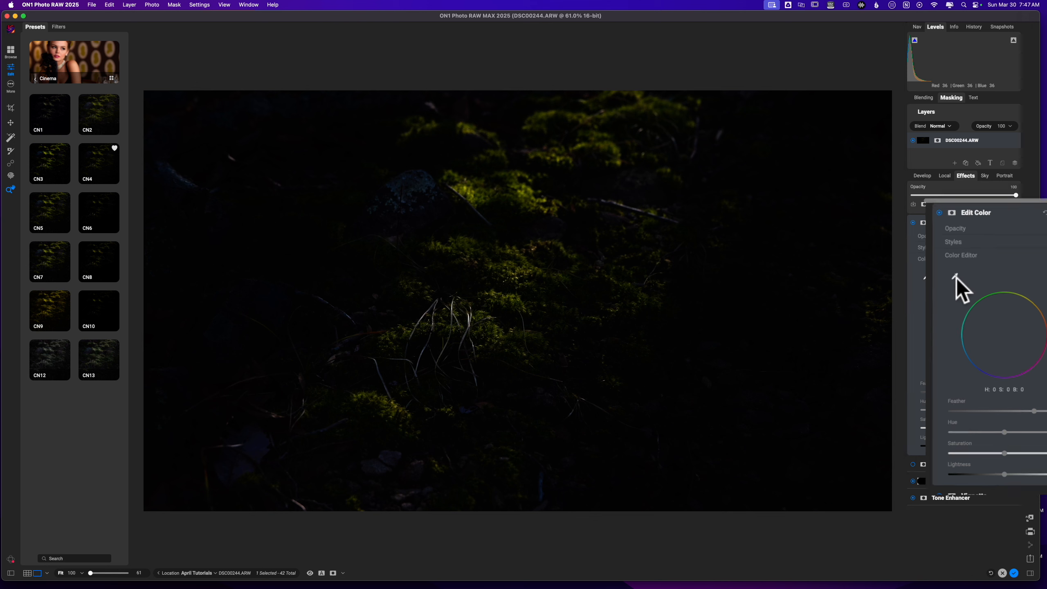
click(897, 267)
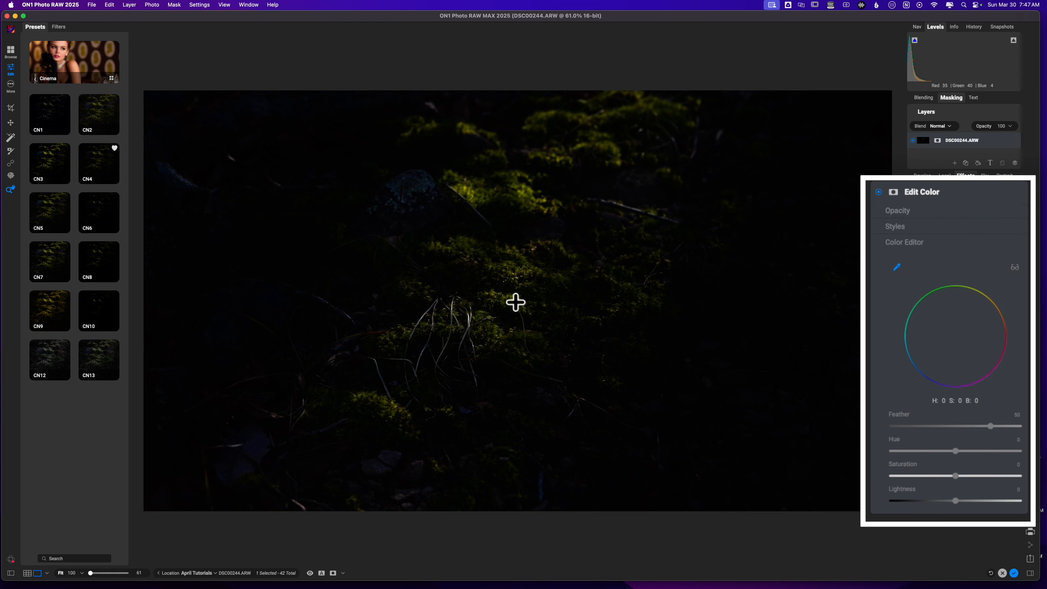
click(515, 302)
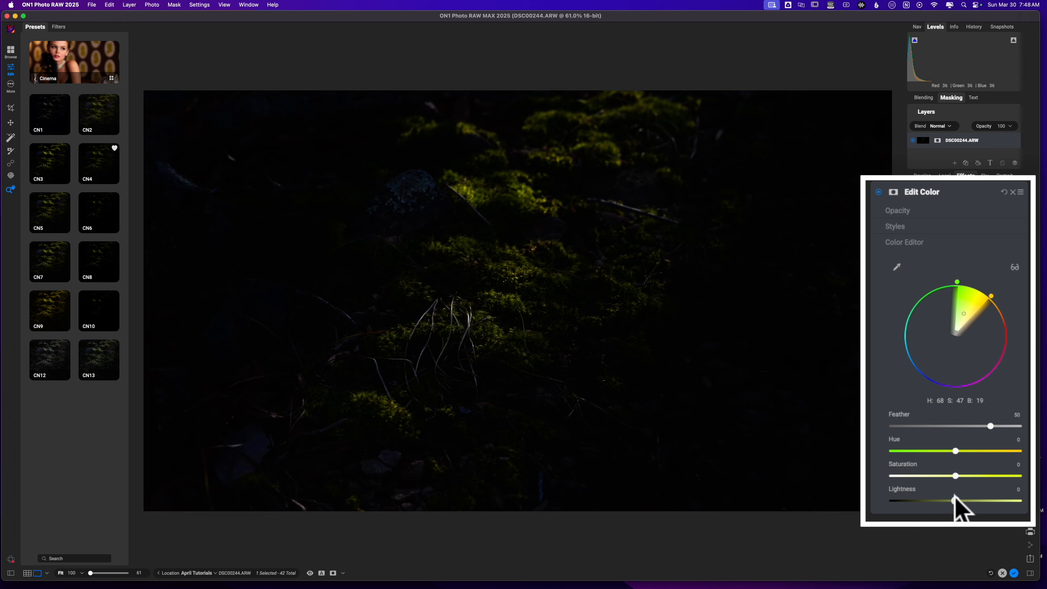
Set the sampled moss color's Saturation to 48 and Hue to -24, and compare the photo with Edit Color off and on
drag(956, 477, 1002, 475)
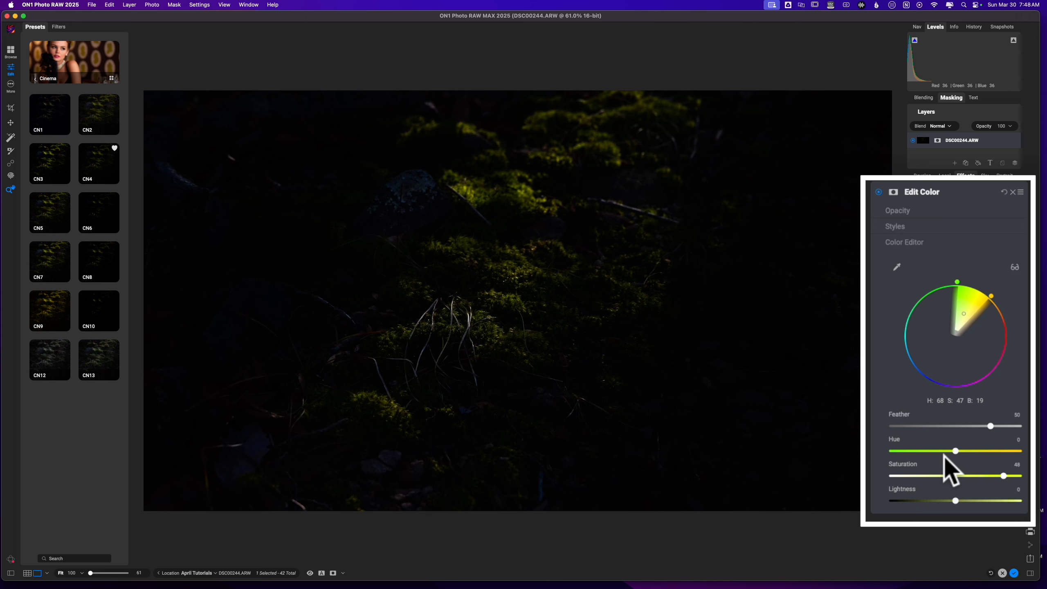
click(956, 450)
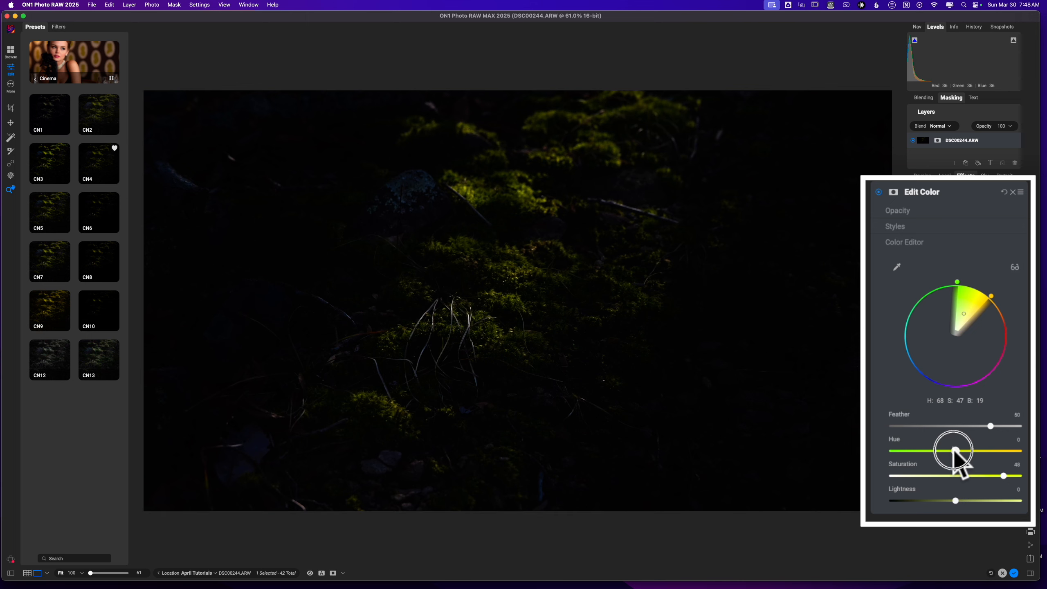
drag(955, 451, 926, 451)
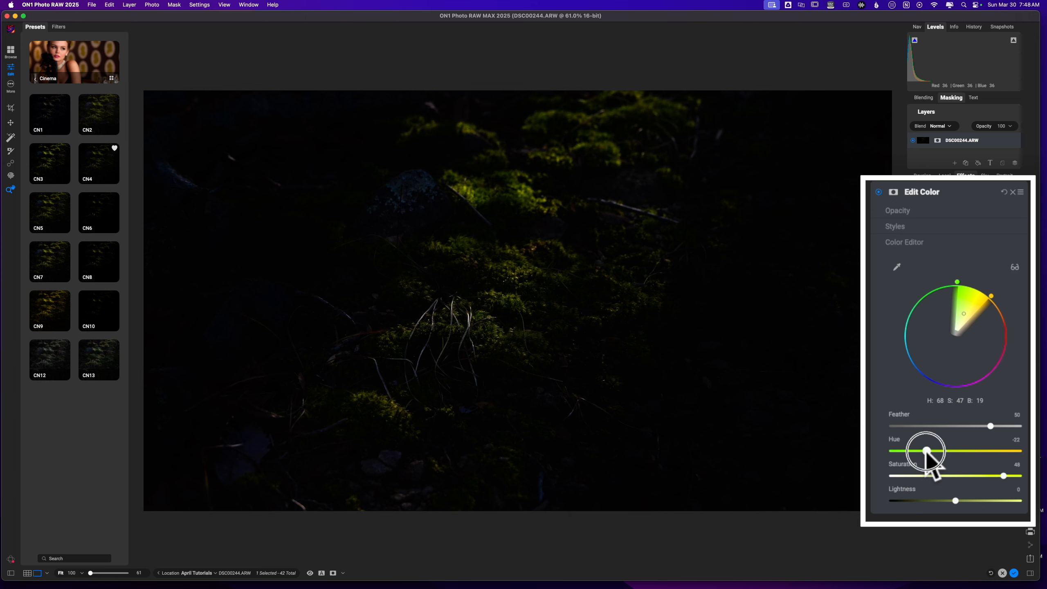
drag(926, 450, 924, 451)
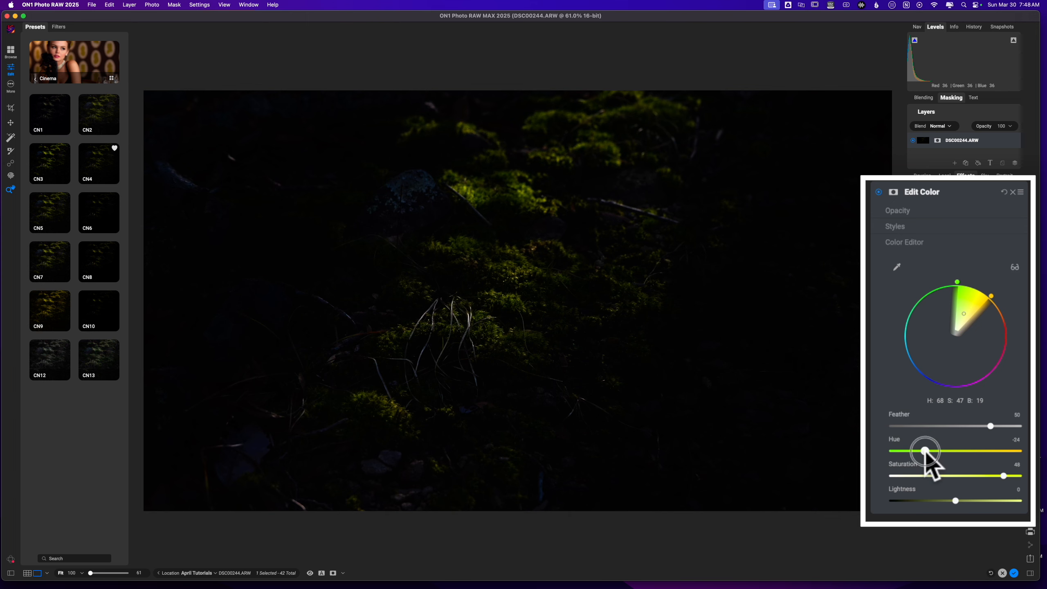
click(879, 192)
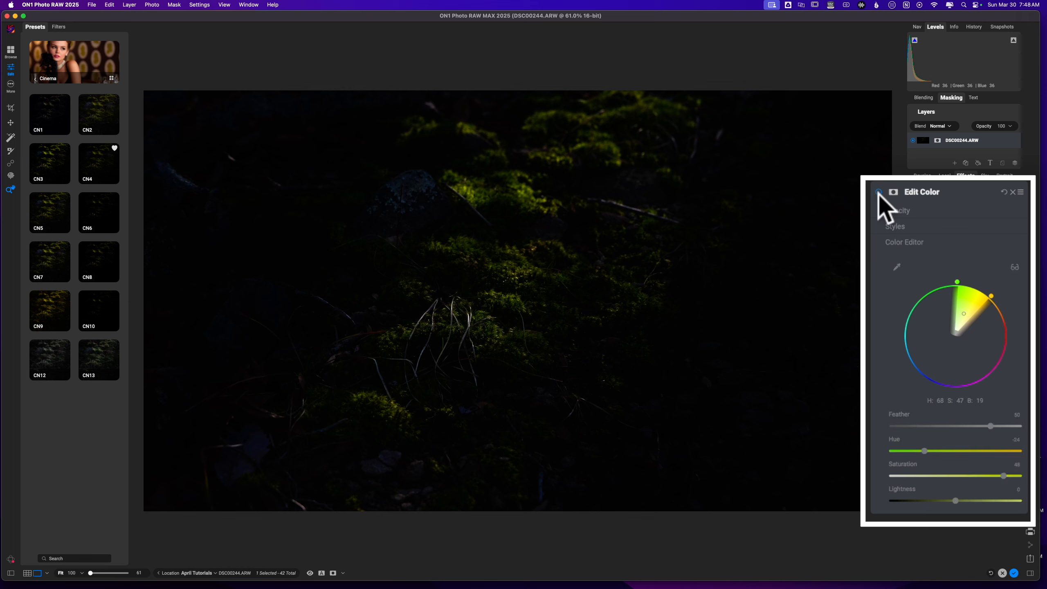
click(879, 192)
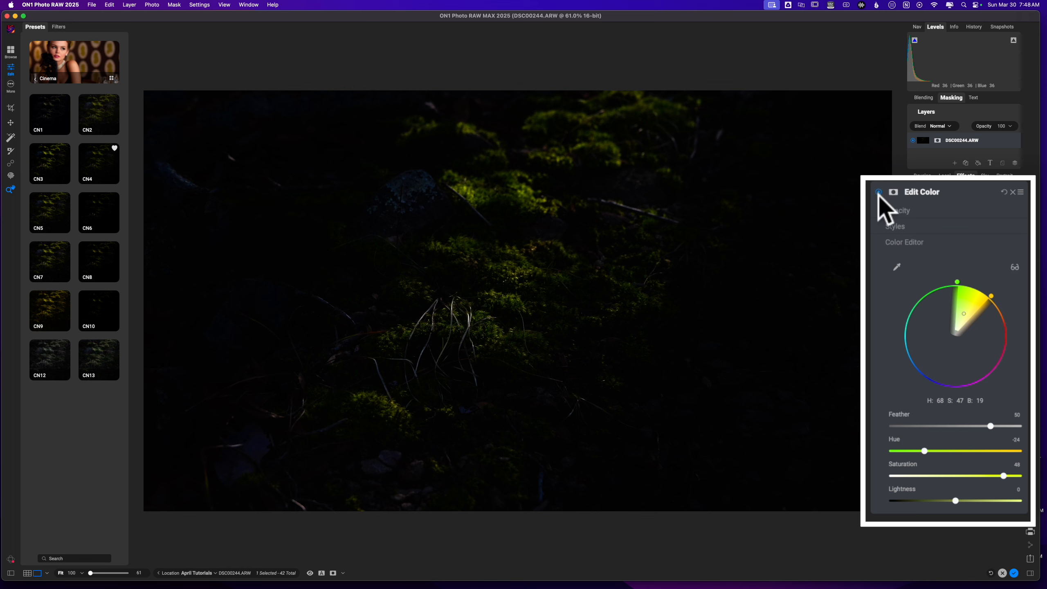
Shift the moss color's Hue to -75, compare the filter off and on, and raise its Lightness to 24
click(924, 450)
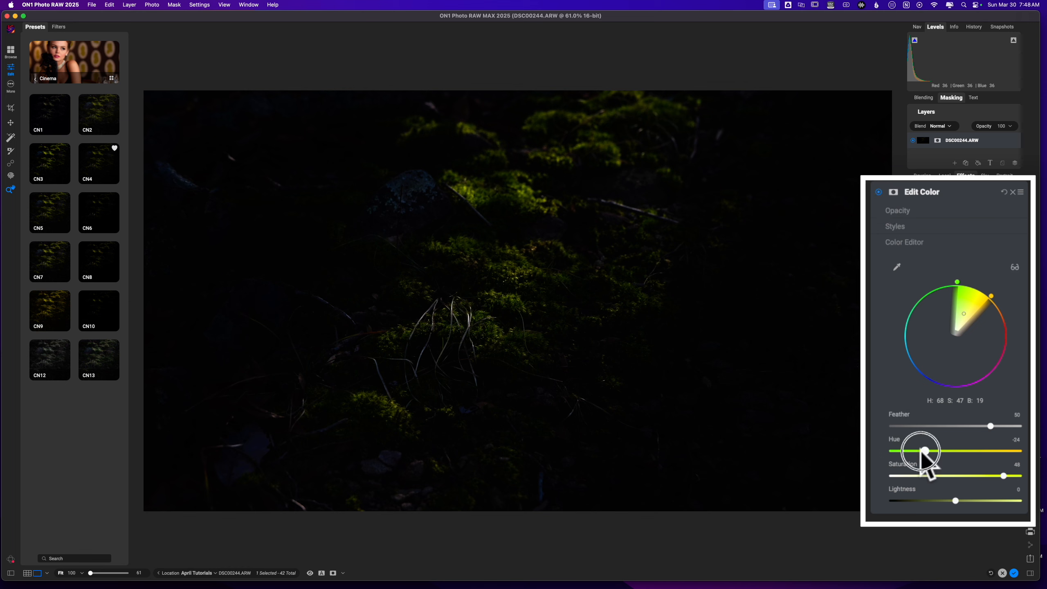
drag(924, 450, 899, 451)
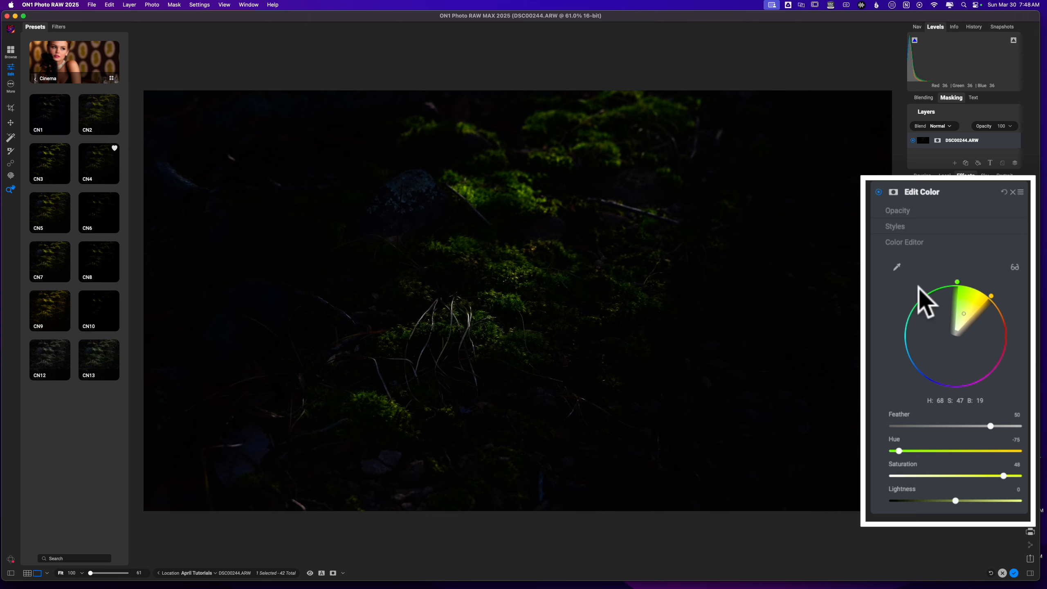
click(879, 192)
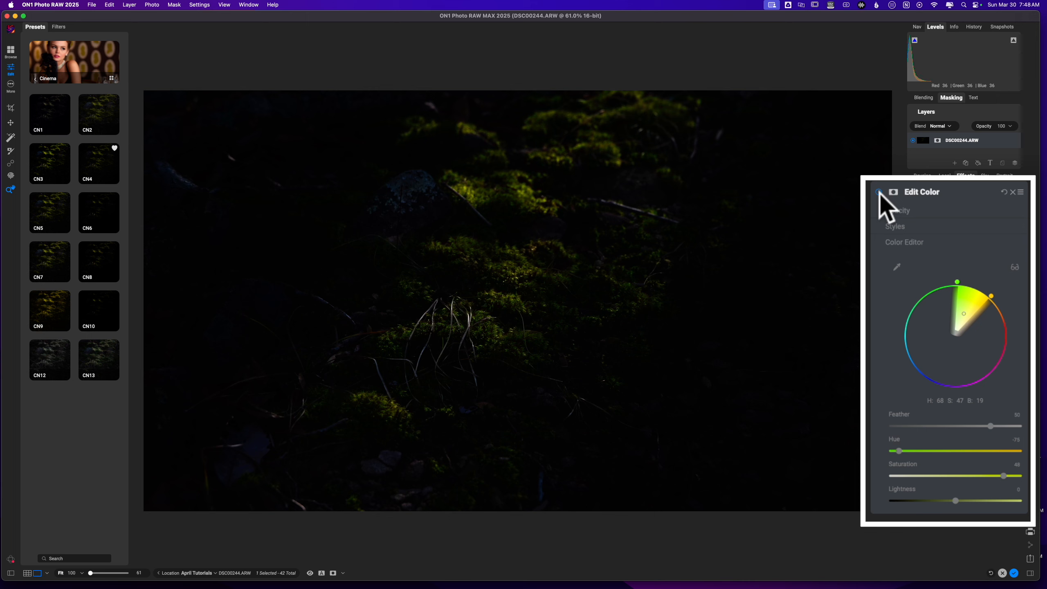
click(879, 191)
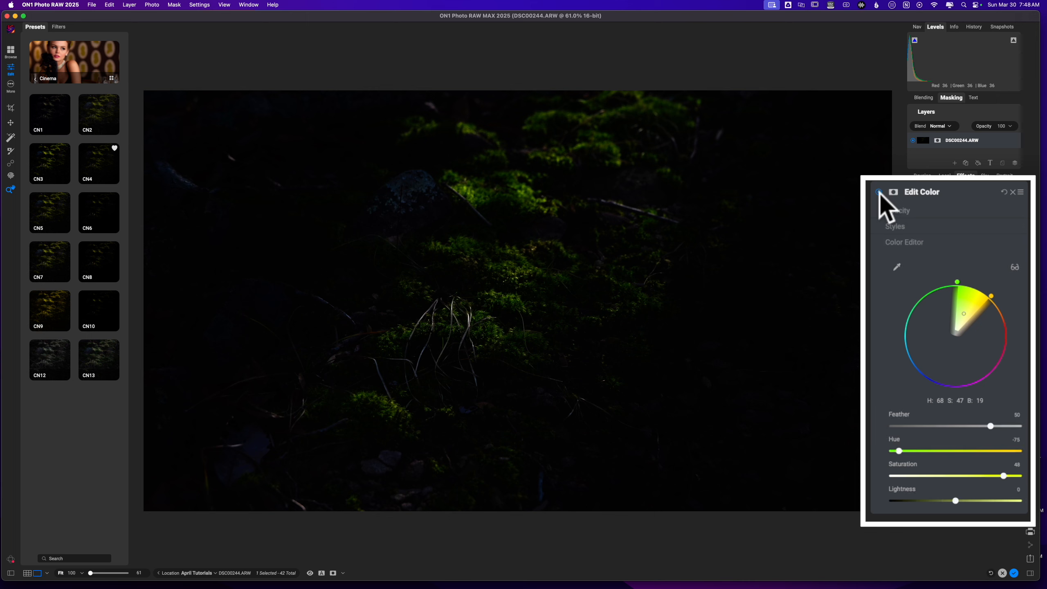
drag(957, 501, 984, 503)
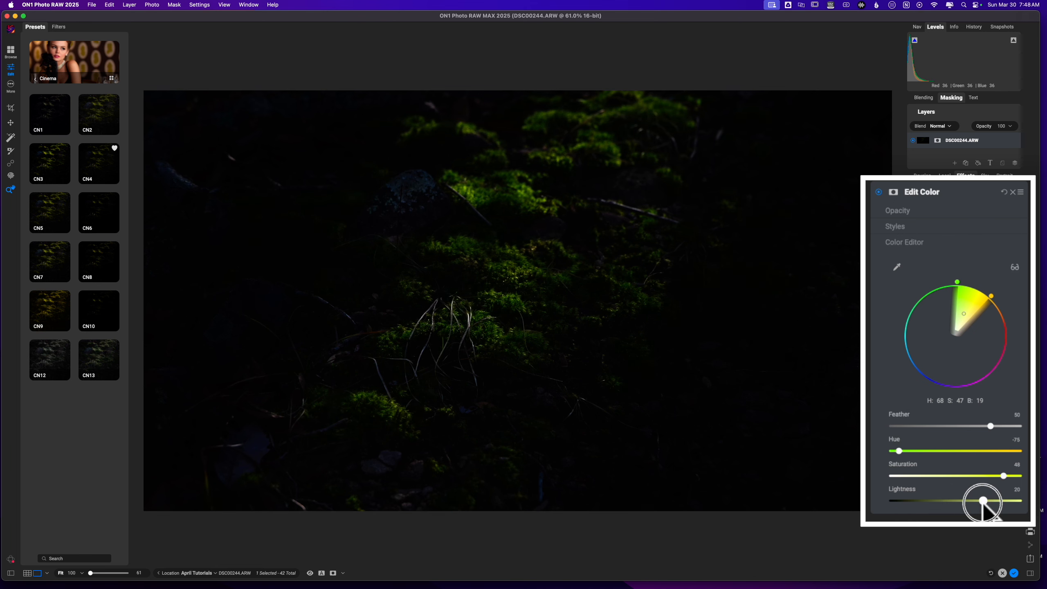
drag(983, 502, 986, 501)
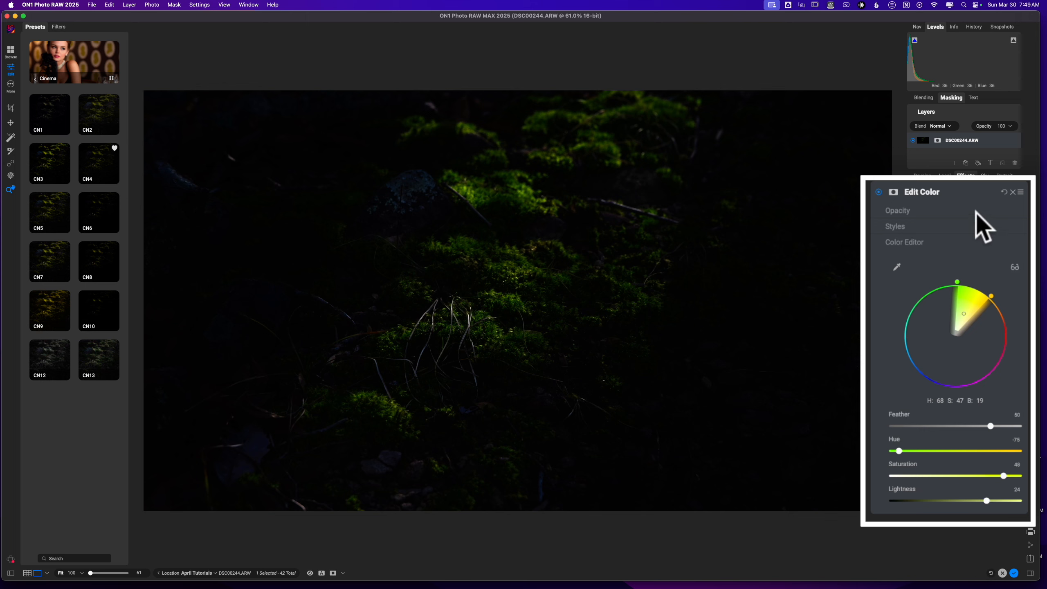
Reduce the Edit Color filter's Opacity to 68, compare the photo with it off and on, and collapse its settings
click(942, 211)
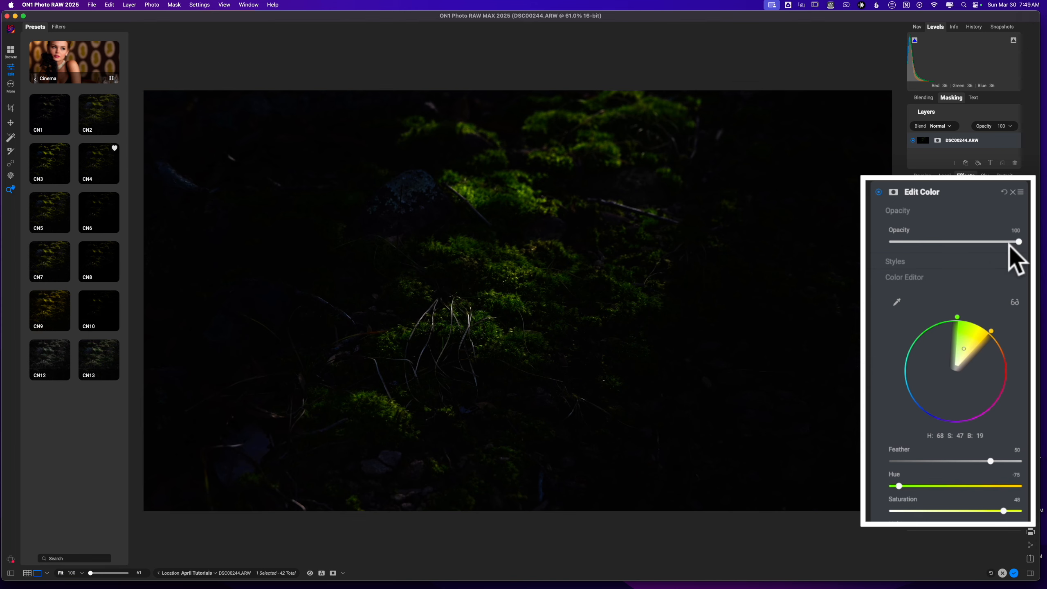
drag(1018, 240, 979, 242)
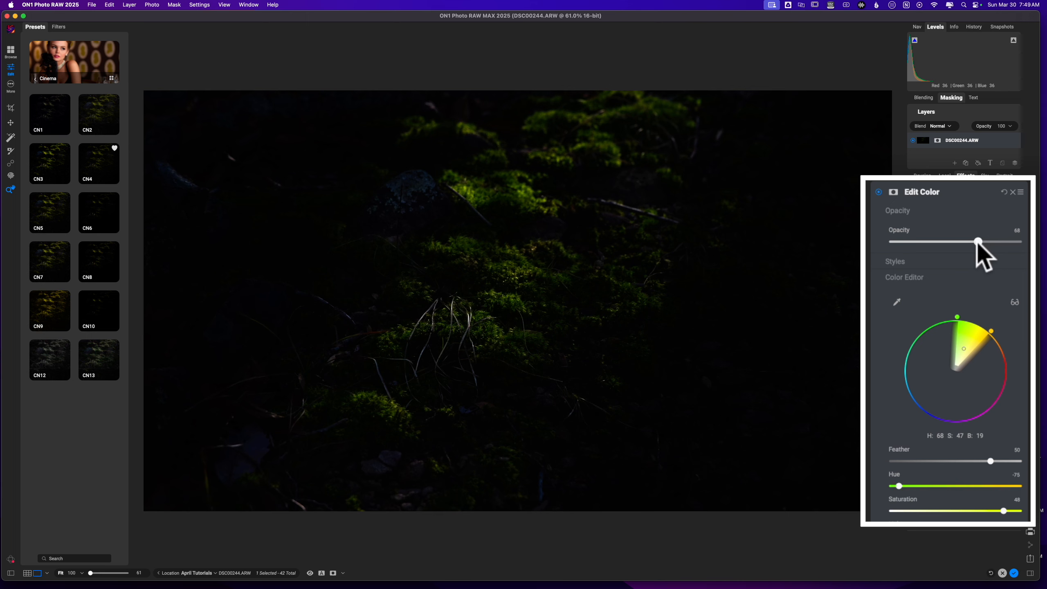
click(878, 191)
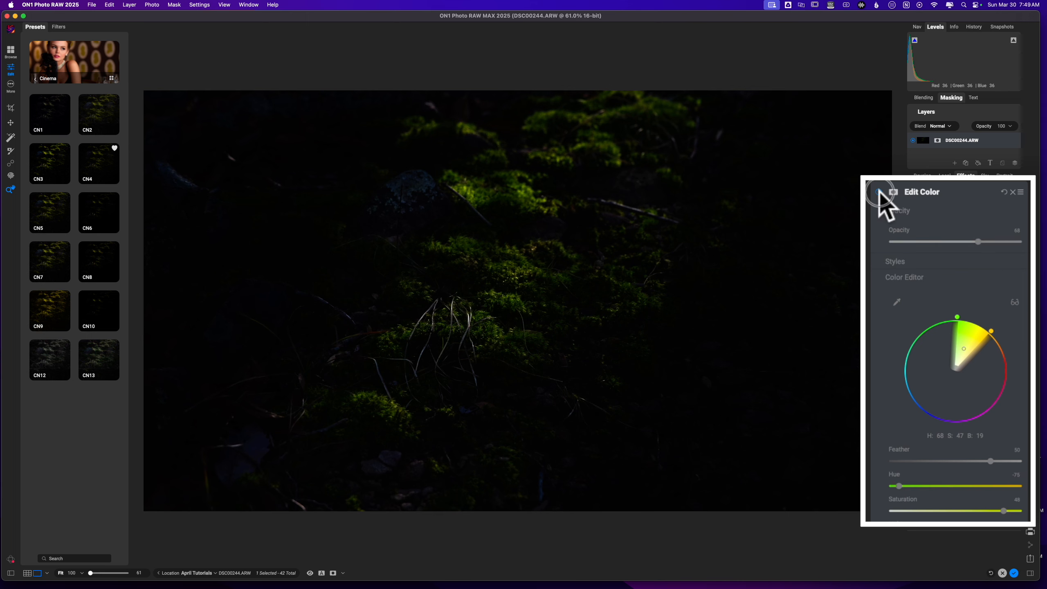
click(879, 192)
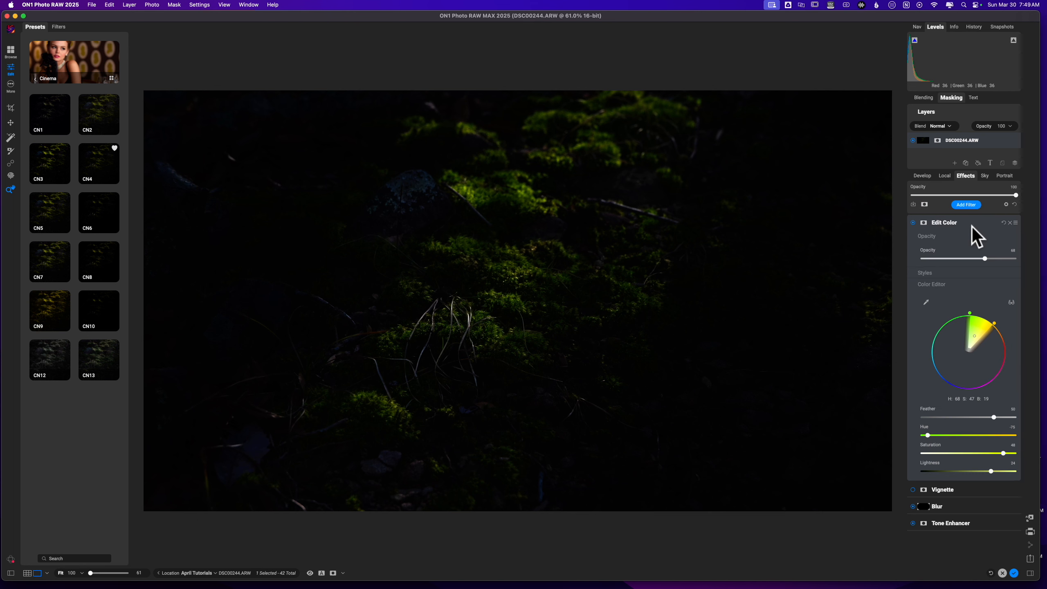
click(970, 225)
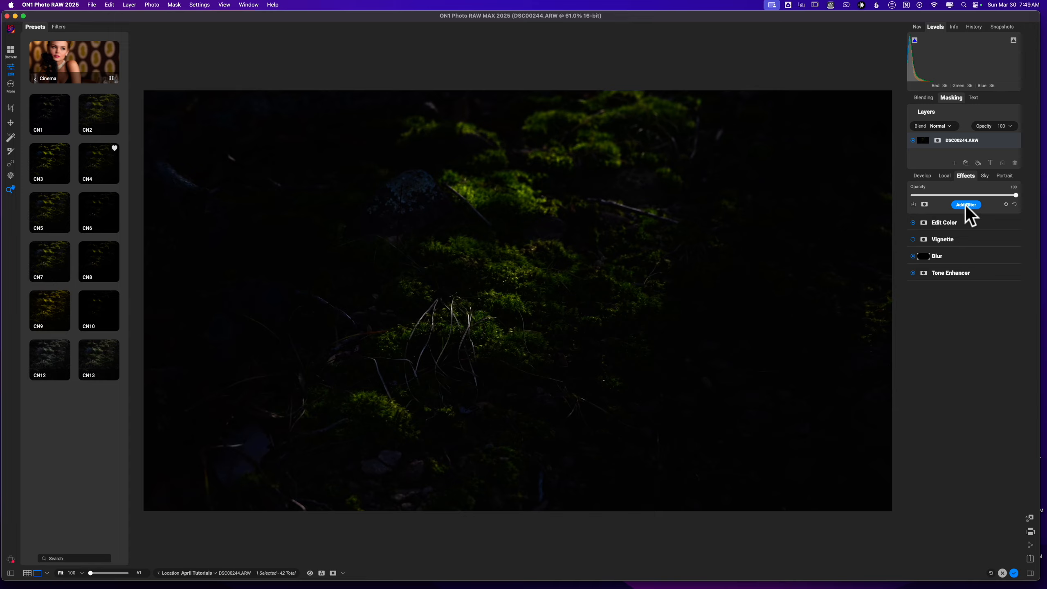
Add a Glow filter and raise its Amount to about 75
click(966, 204)
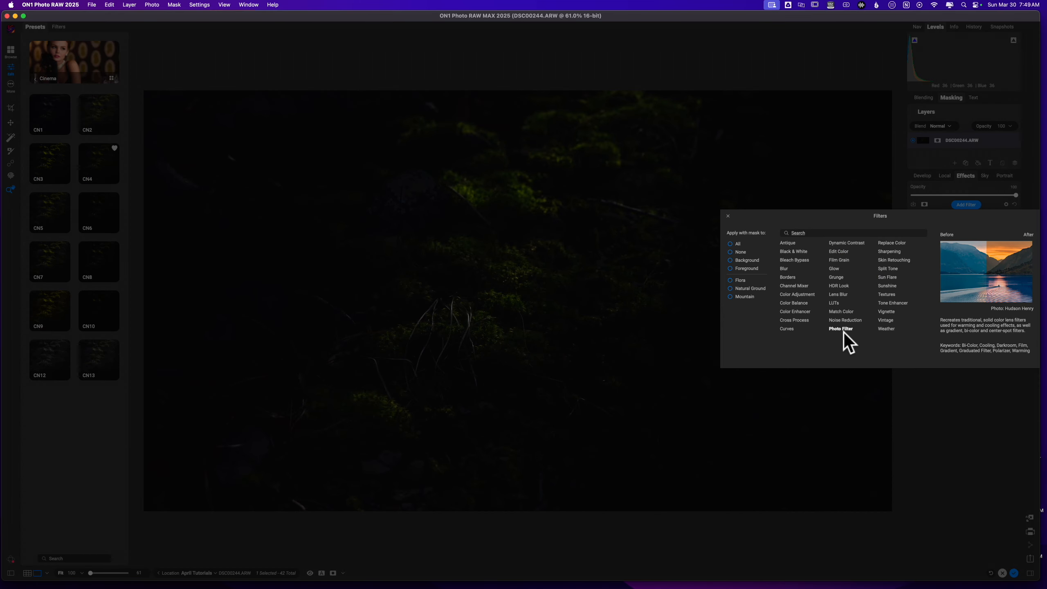
click(833, 268)
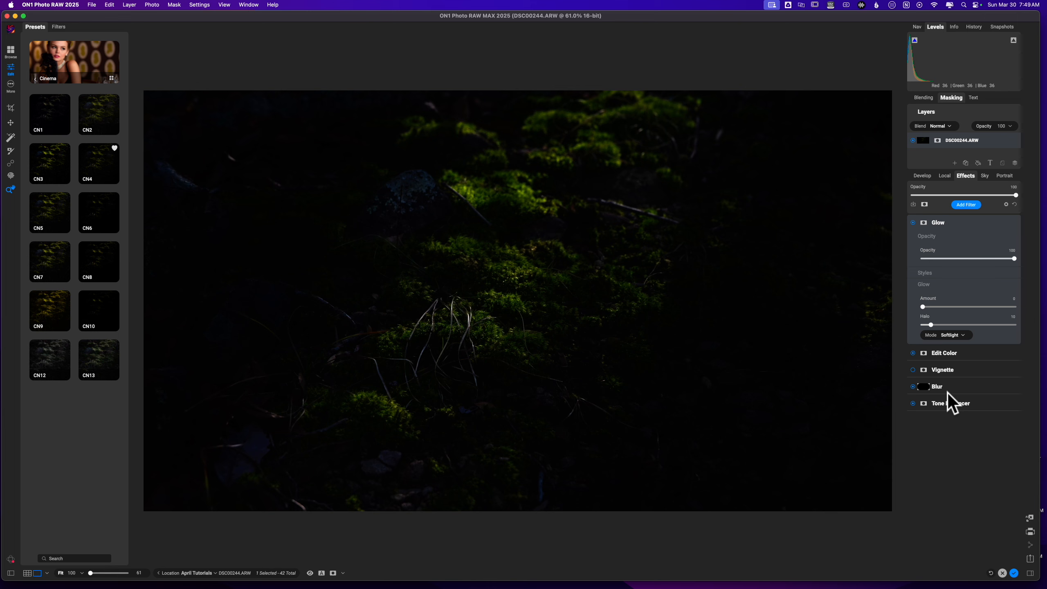
click(924, 306)
drag(925, 307, 990, 309)
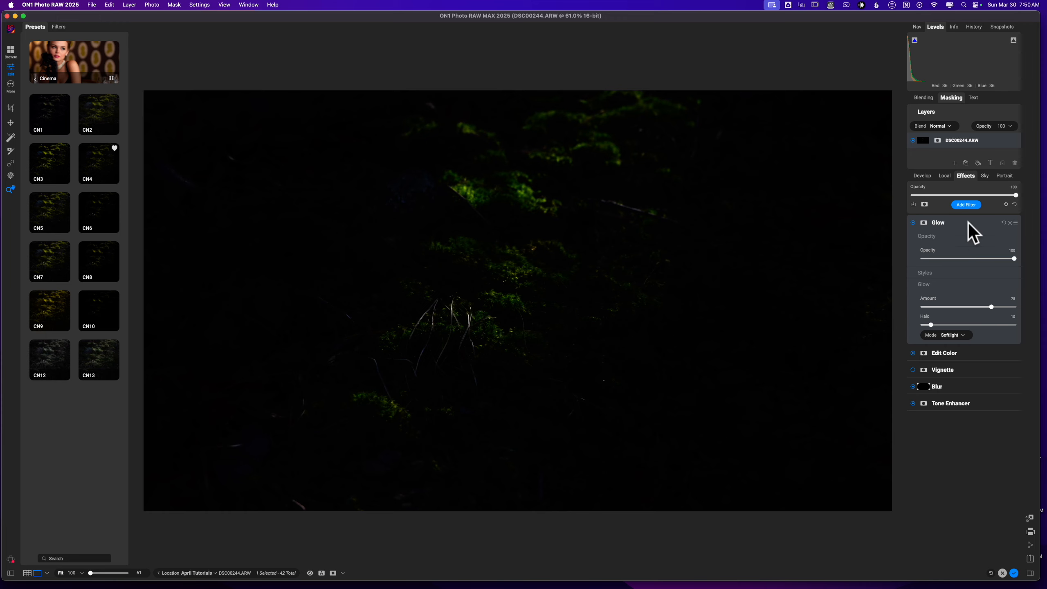
Try showing and hiding the Glow filter's blending options, and collapse the filter's settings
click(1015, 223)
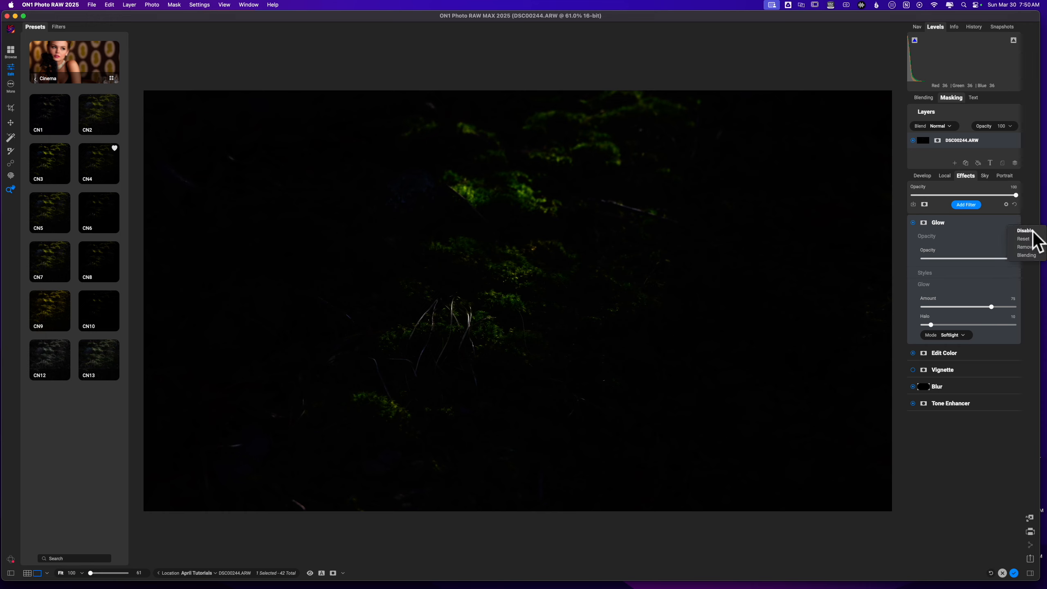
click(1027, 255)
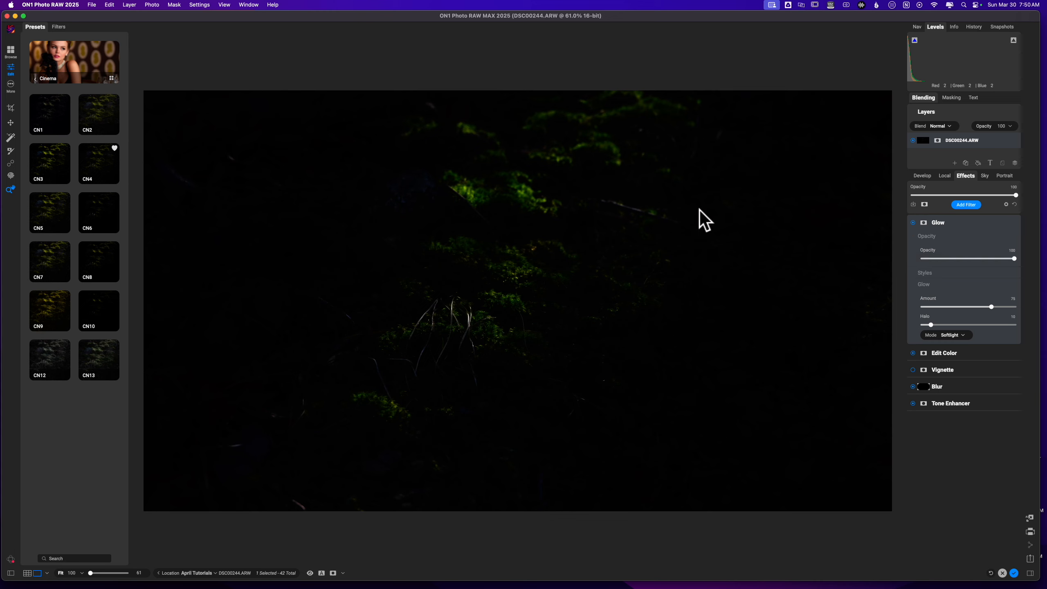
click(923, 97)
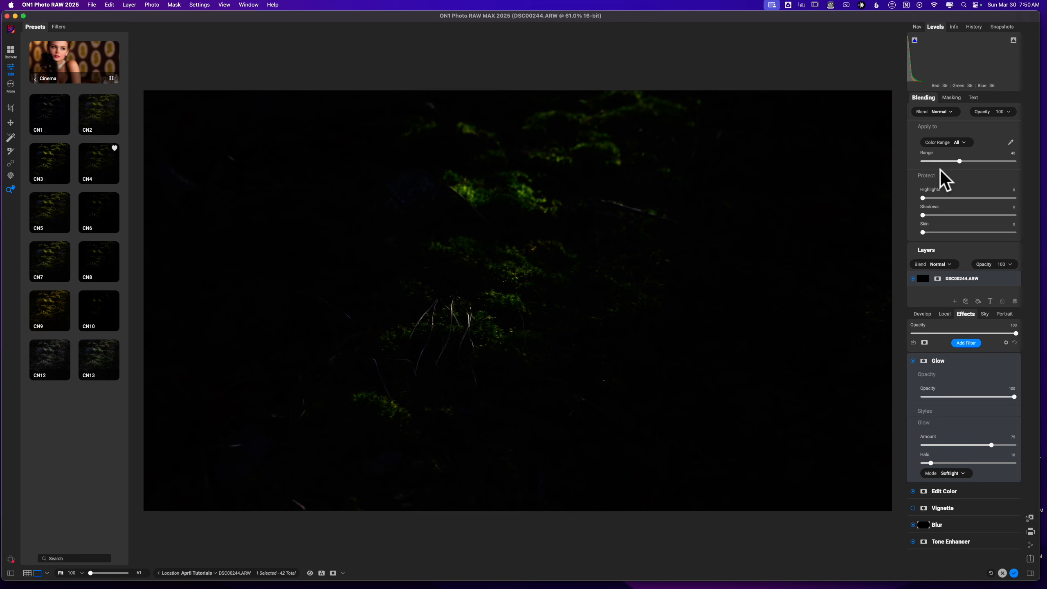
click(929, 99)
click(929, 98)
click(928, 98)
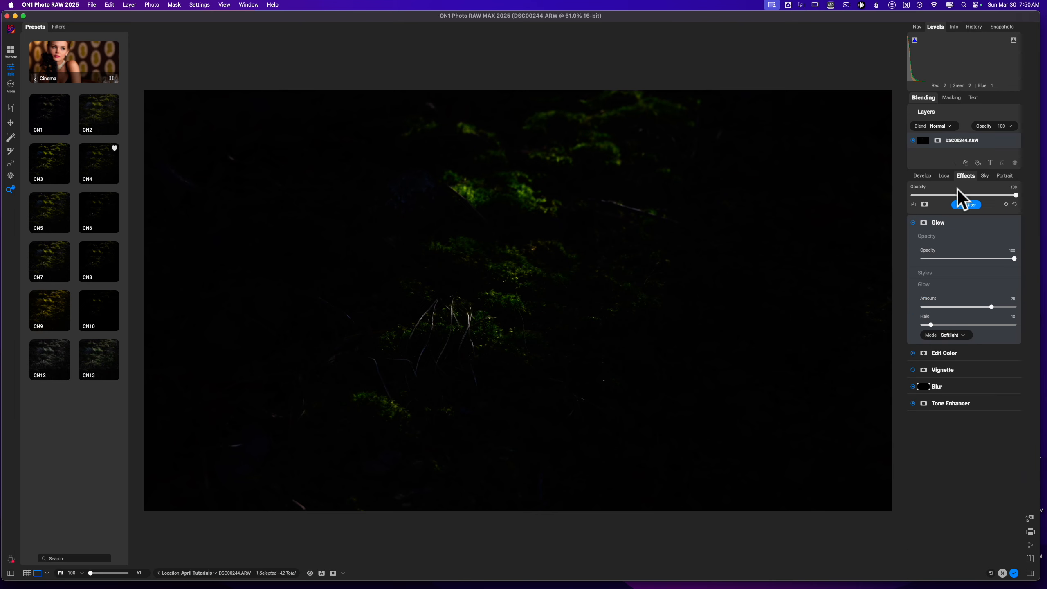
click(945, 223)
click(927, 98)
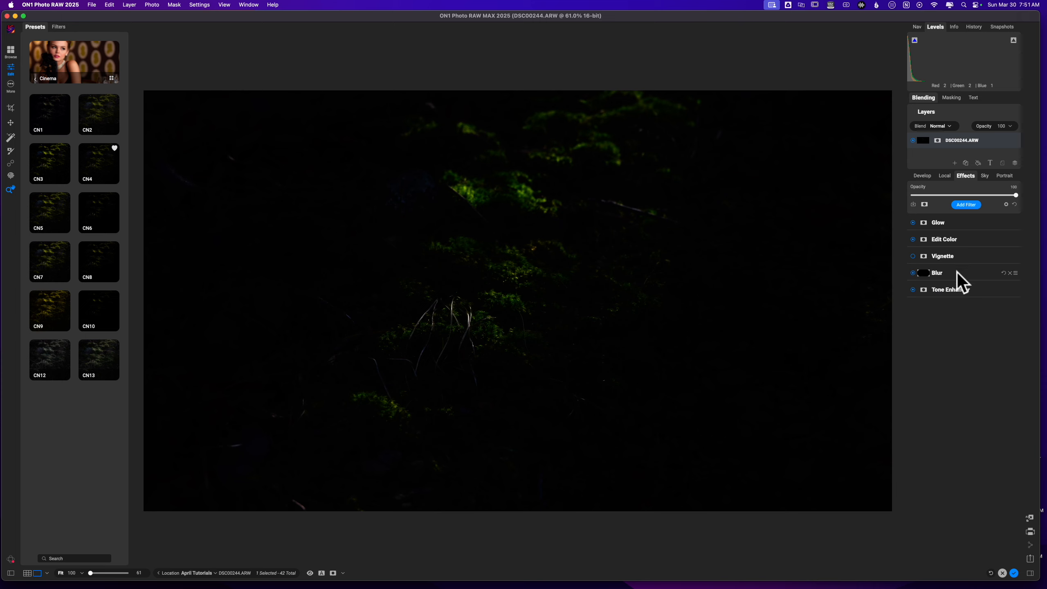
Expand the Glow filter, show its blending options and apply it to the Highlights color range
click(969, 222)
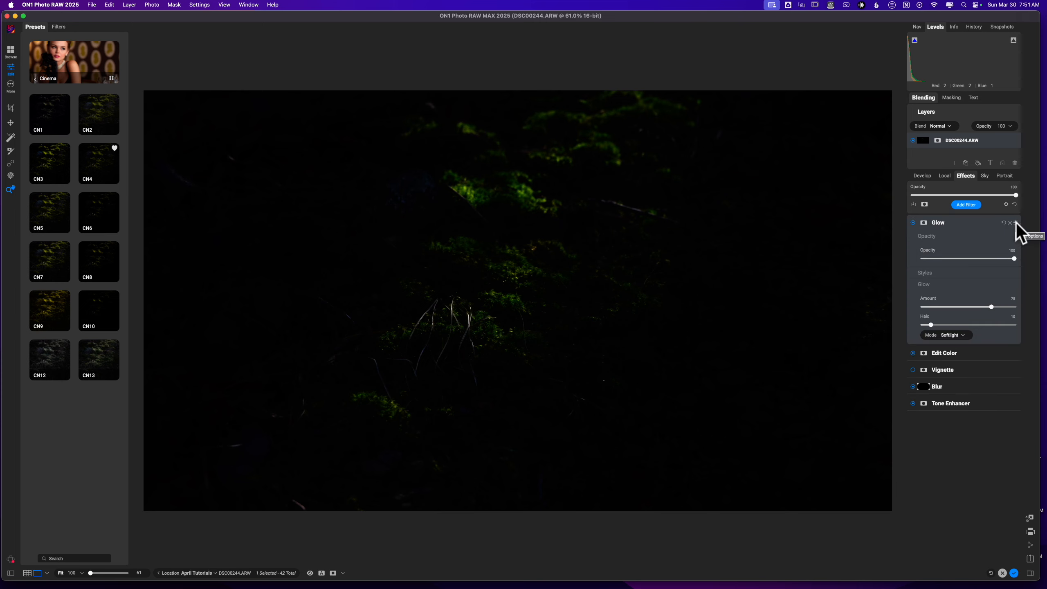
click(1015, 223)
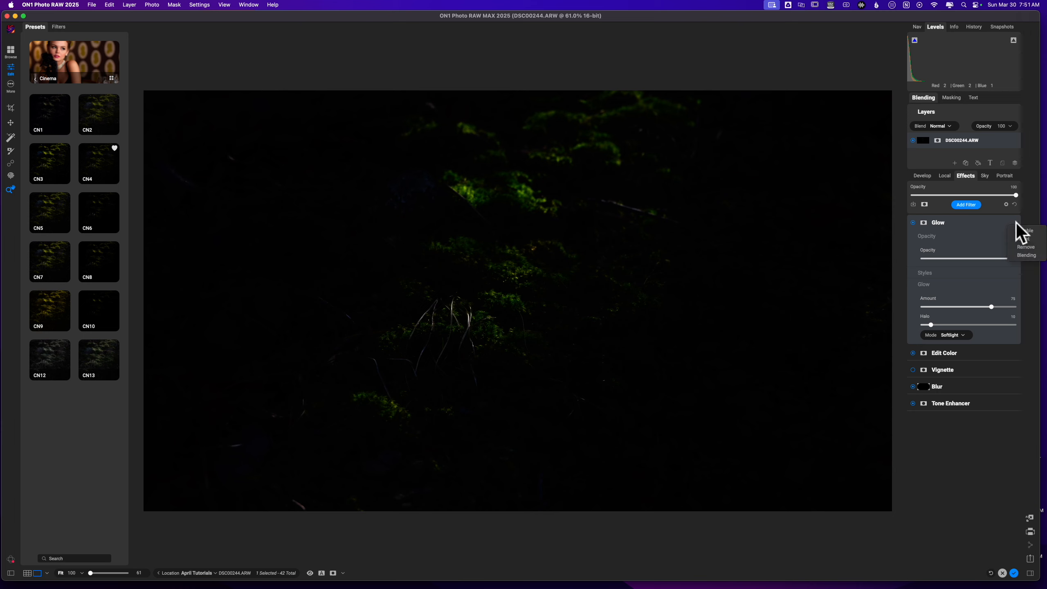
click(1019, 255)
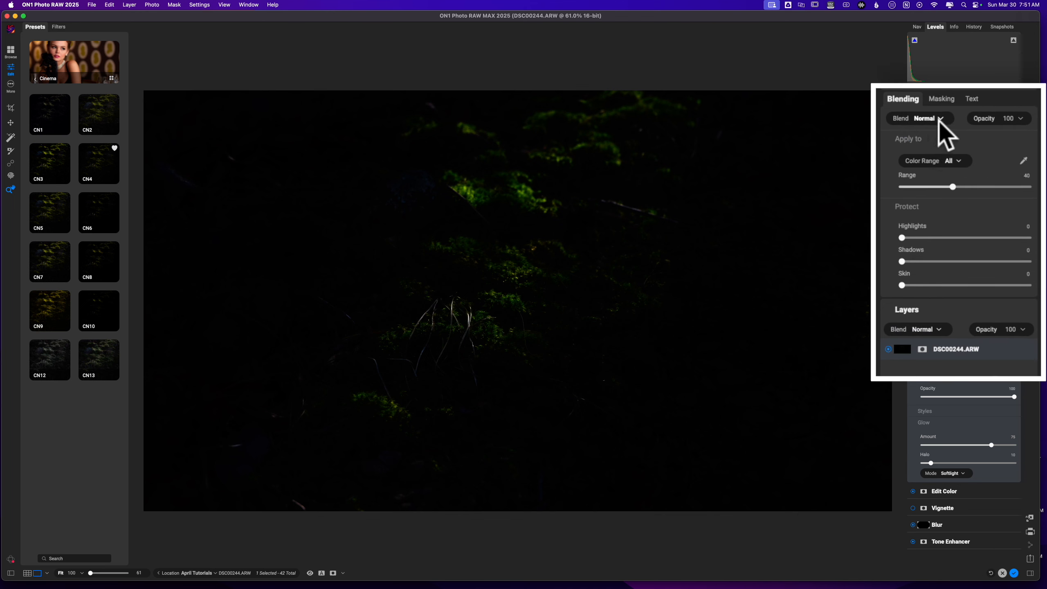
click(950, 161)
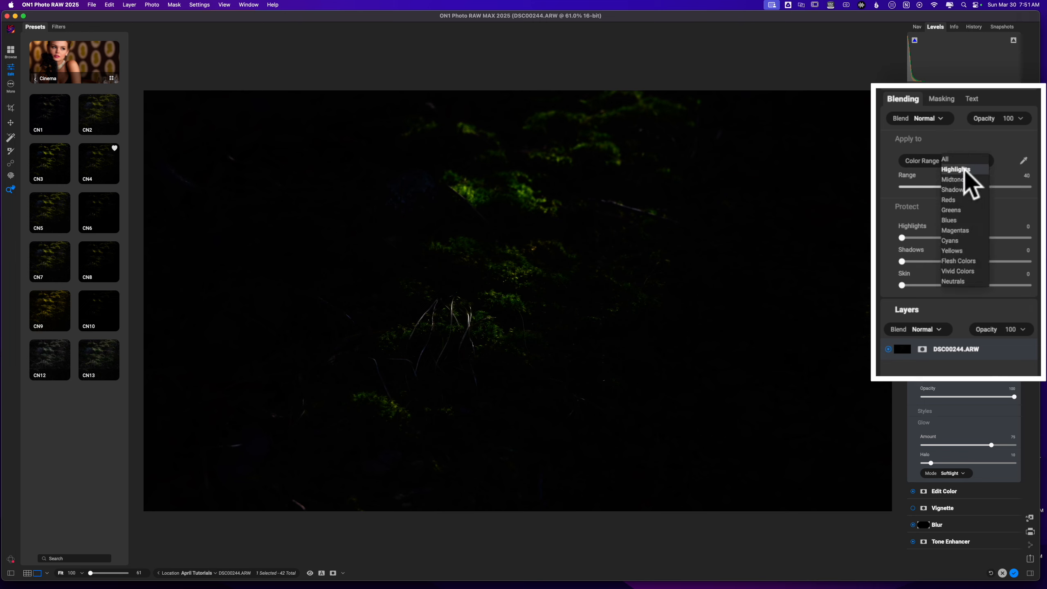
click(955, 169)
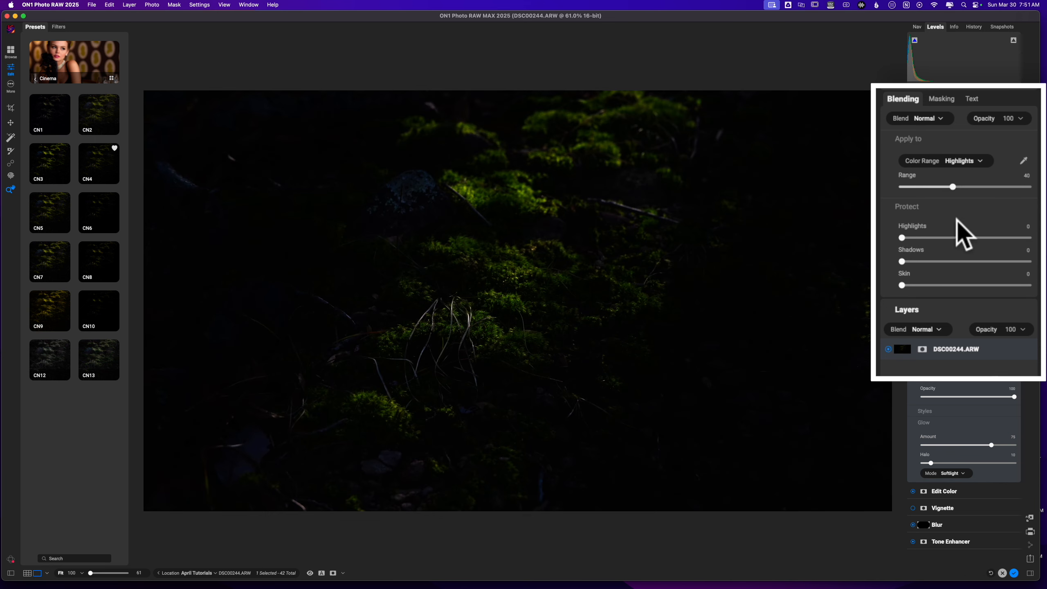
Narrow the Range of the Glow filter's Highlights blending to 23
click(953, 187)
drag(952, 188, 923, 187)
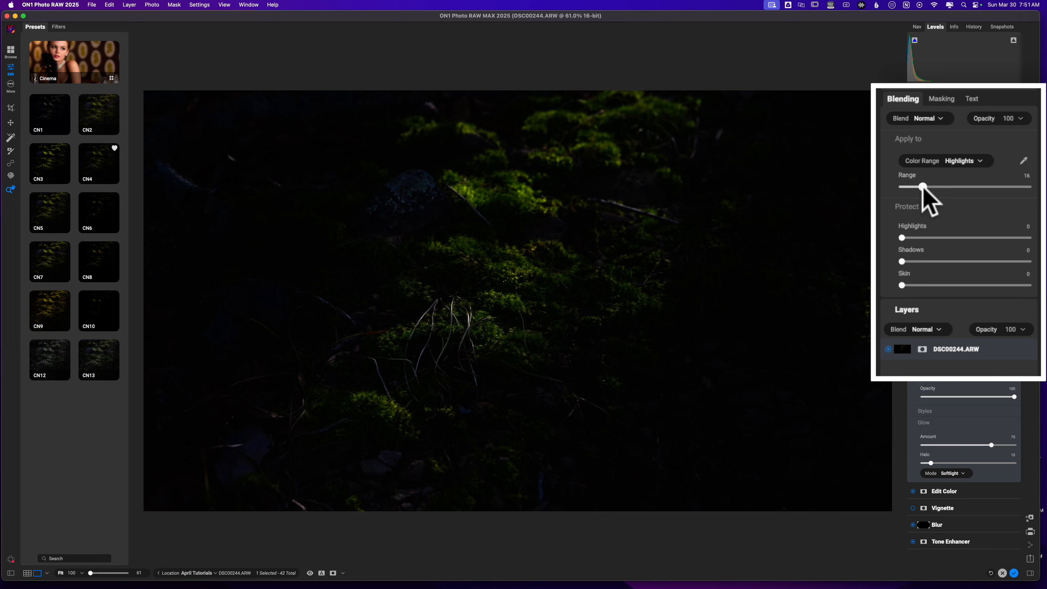
mouse_move(923, 187)
mouse_down()
mouse_move(965, 187)
mouse_move(932, 187)
mouse_up()
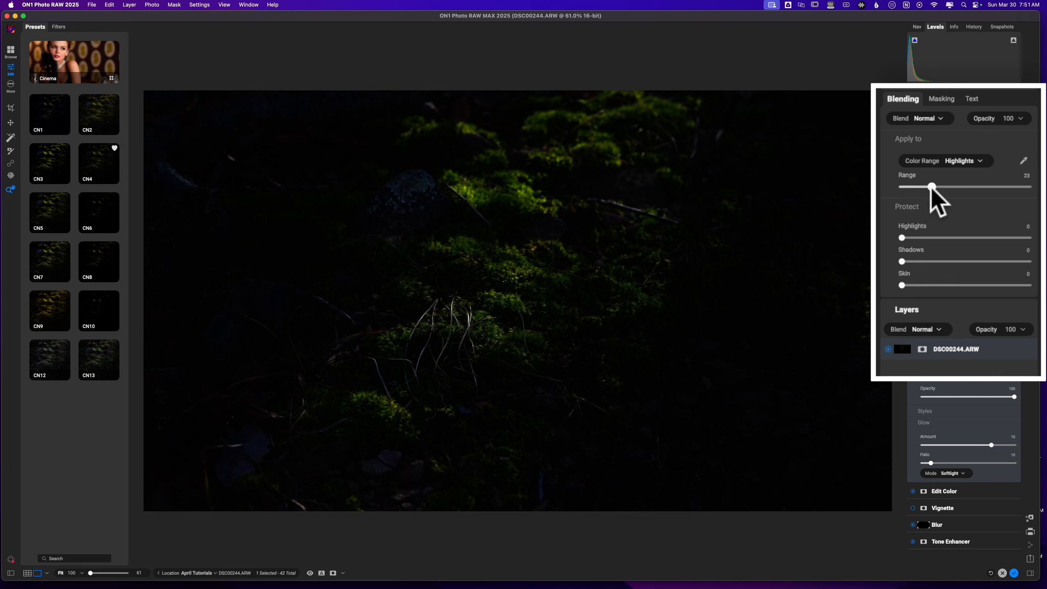
Set the Glow filter's Mode to Lighten, Amount to about 70 and Halo to 61, comparing the photo with the filter off and on
scroll(931, 187, down, 5)
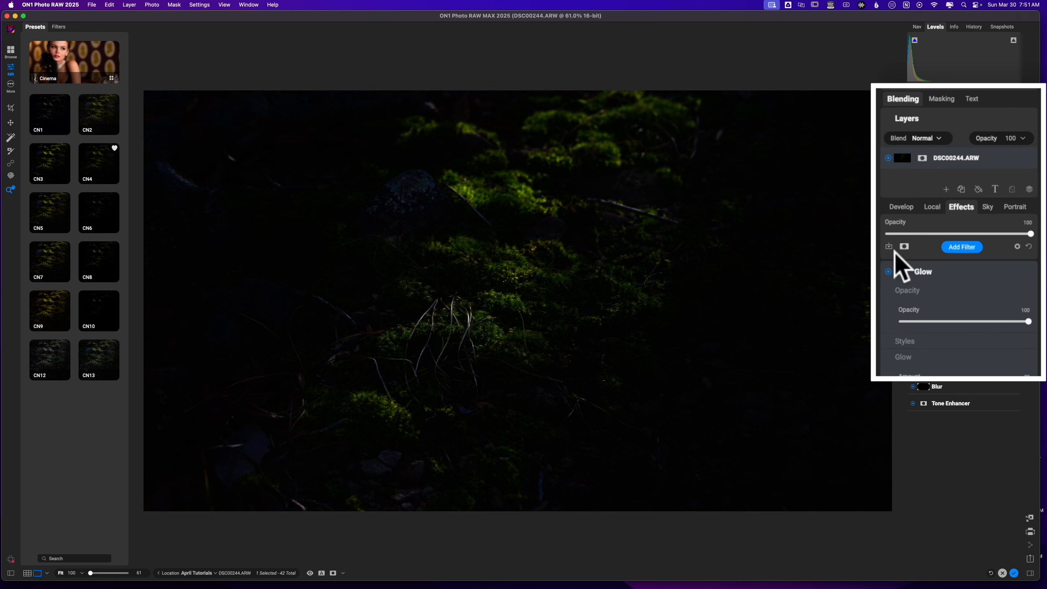
click(888, 272)
click(888, 271)
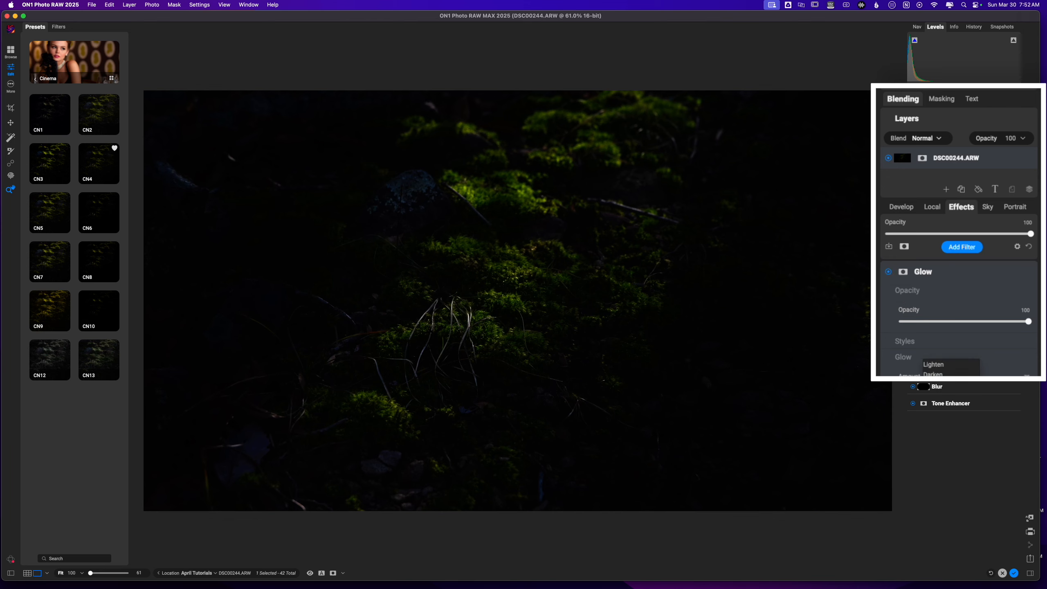
click(942, 363)
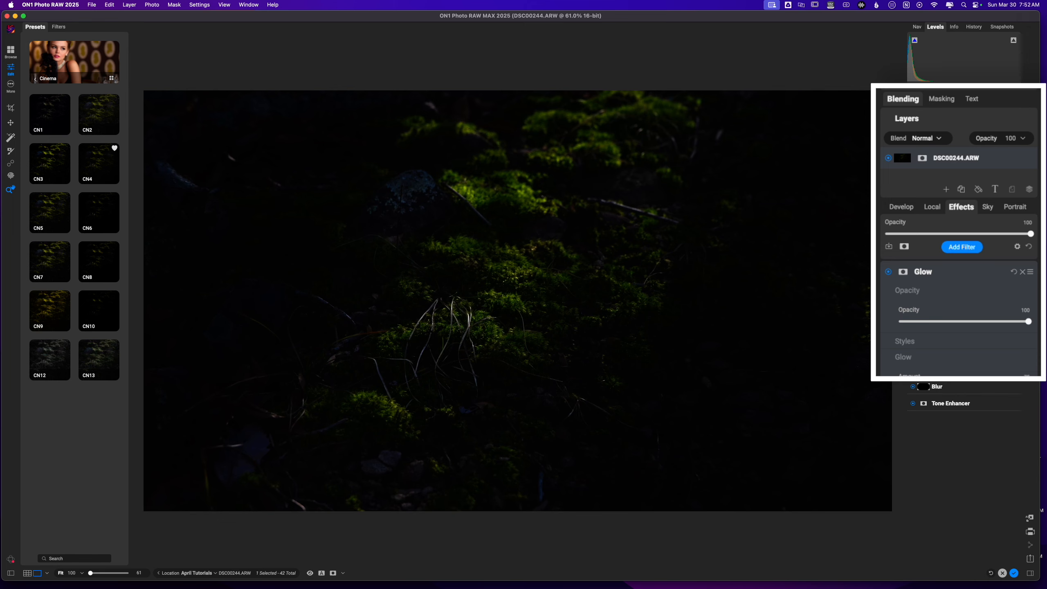
click(889, 273)
click(888, 272)
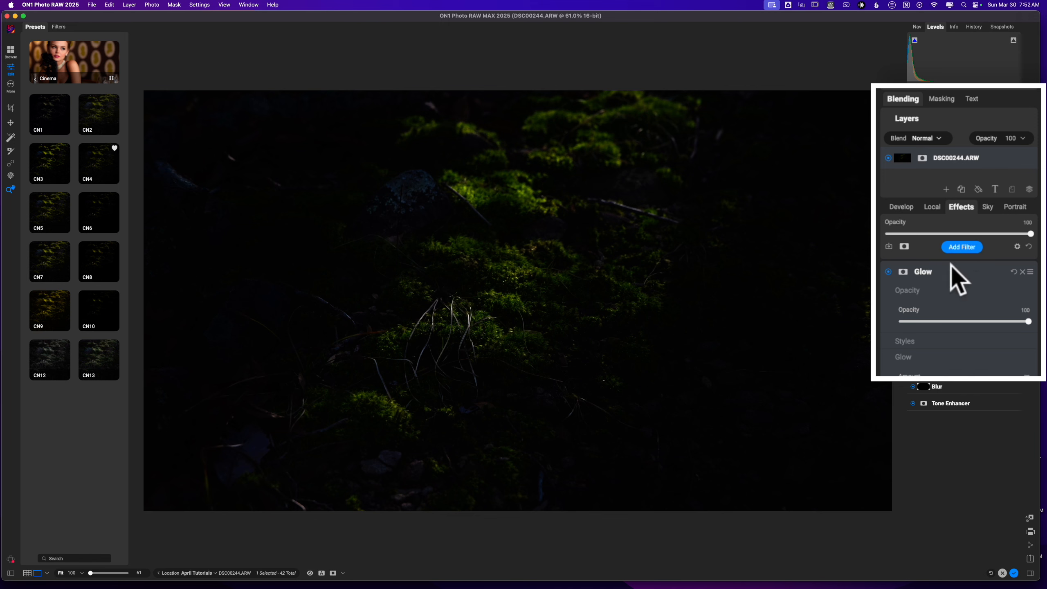
Widen the Range of the Glow filter's Highlights blending to 49
click(929, 101)
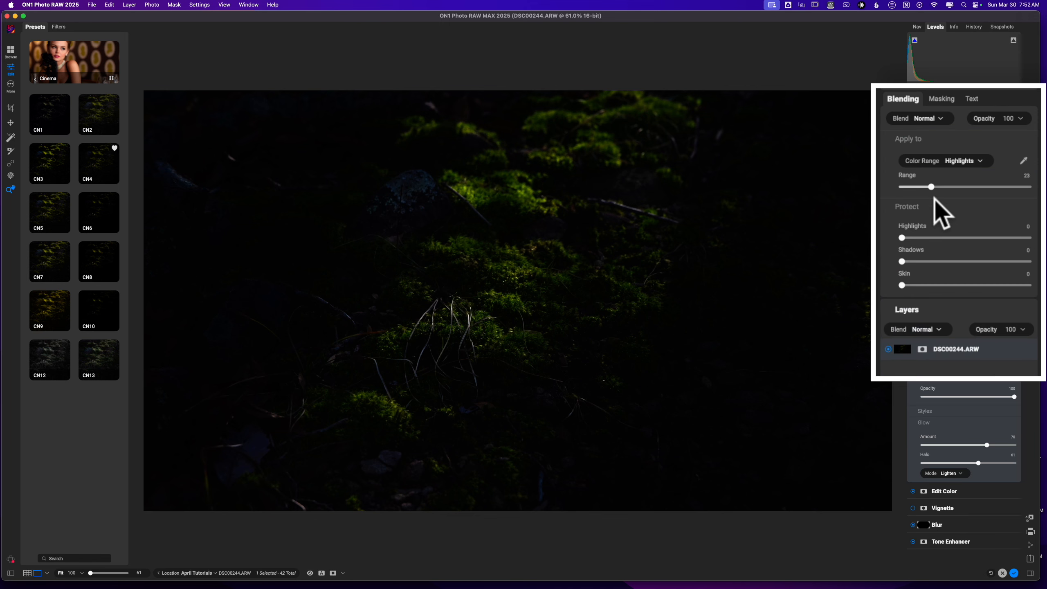
drag(931, 187, 963, 188)
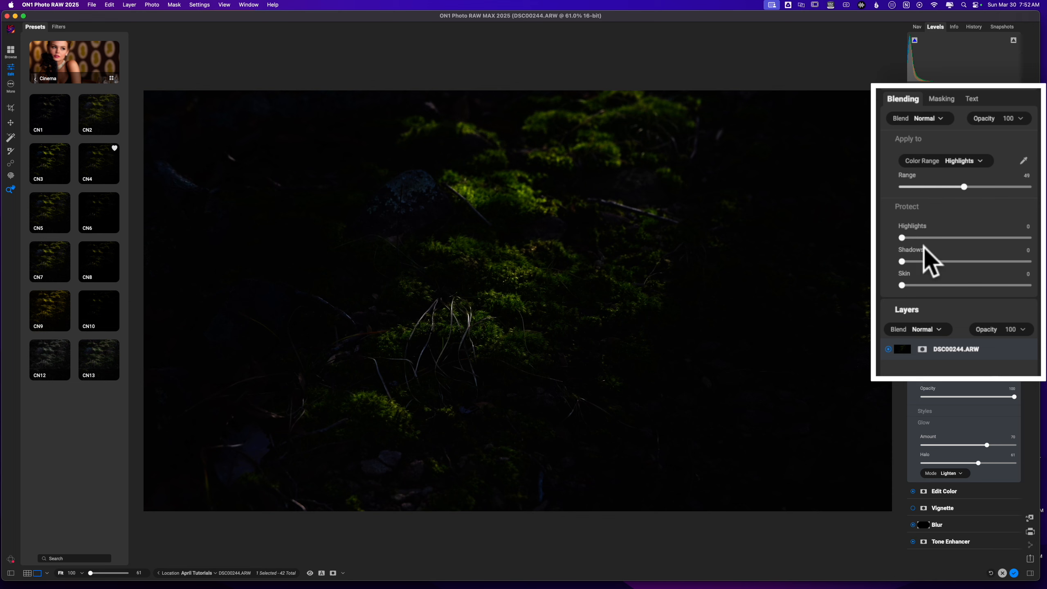
scroll(923, 250, down, 5)
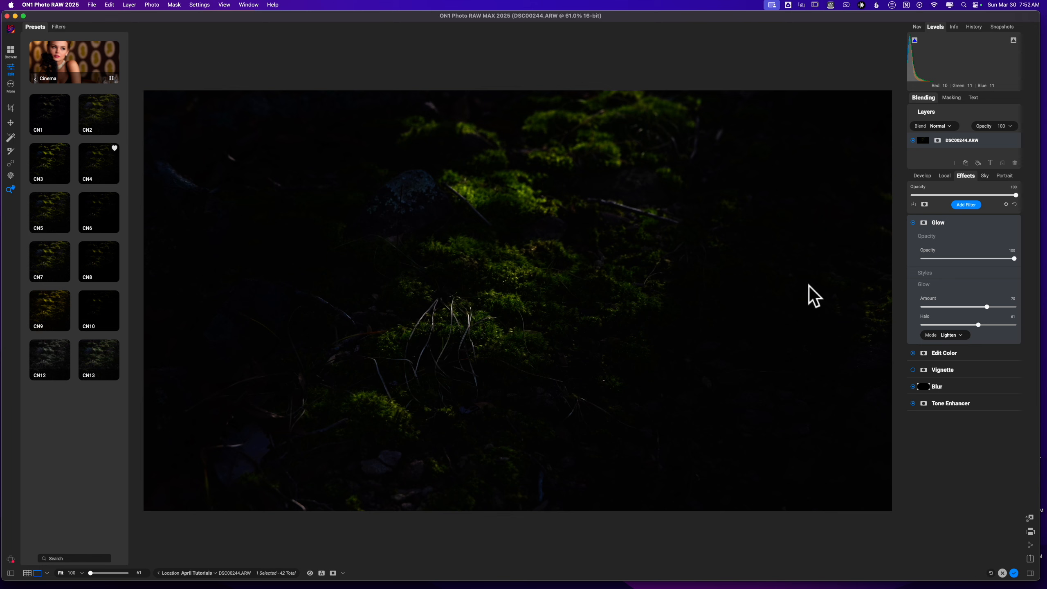
Compare the photo with the Glow filter off and on, and collapse the filter's settings
click(913, 222)
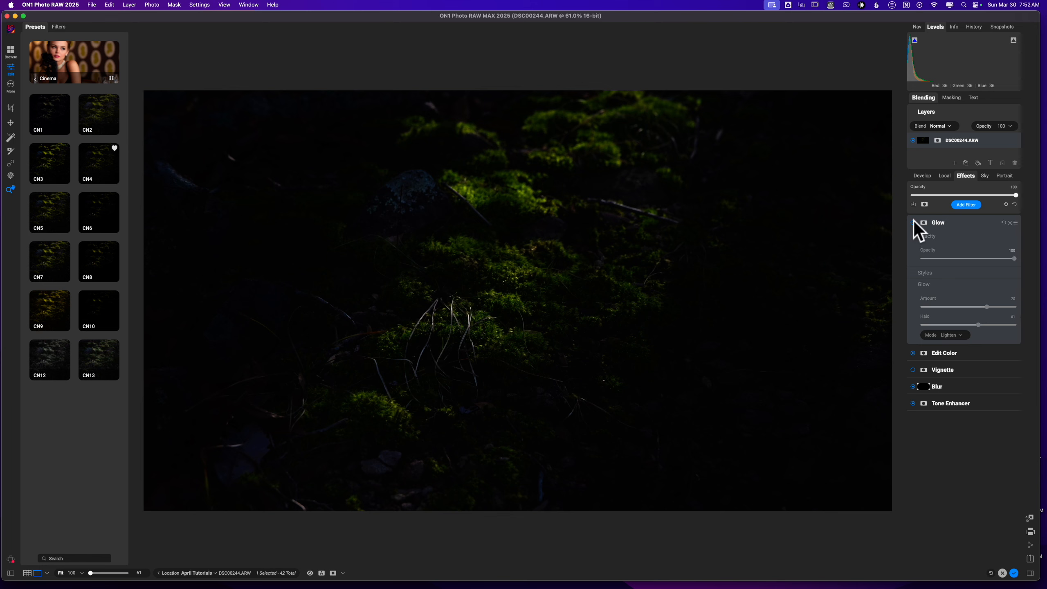
click(913, 222)
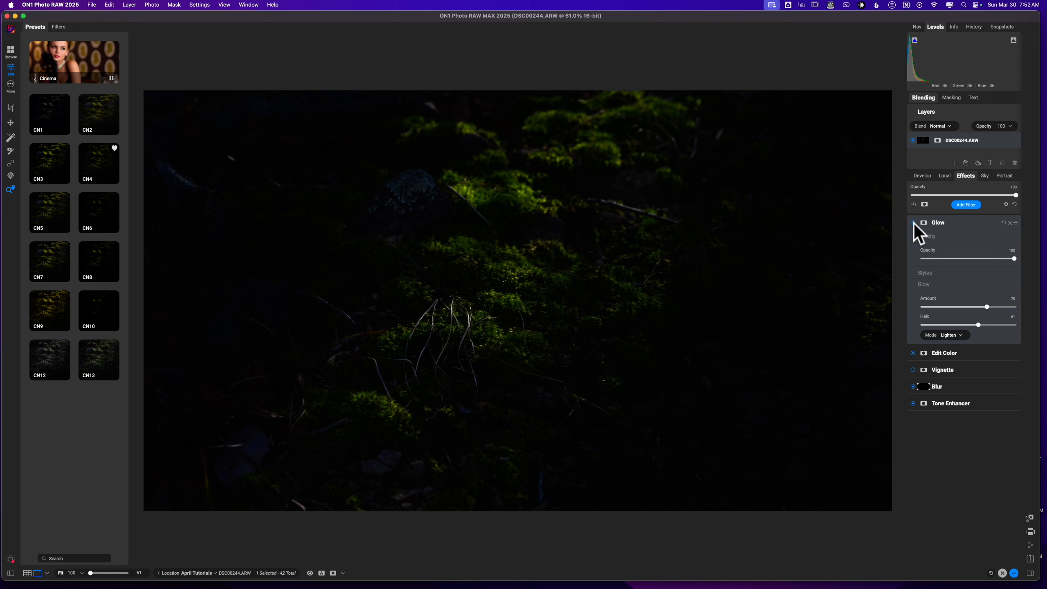
click(957, 223)
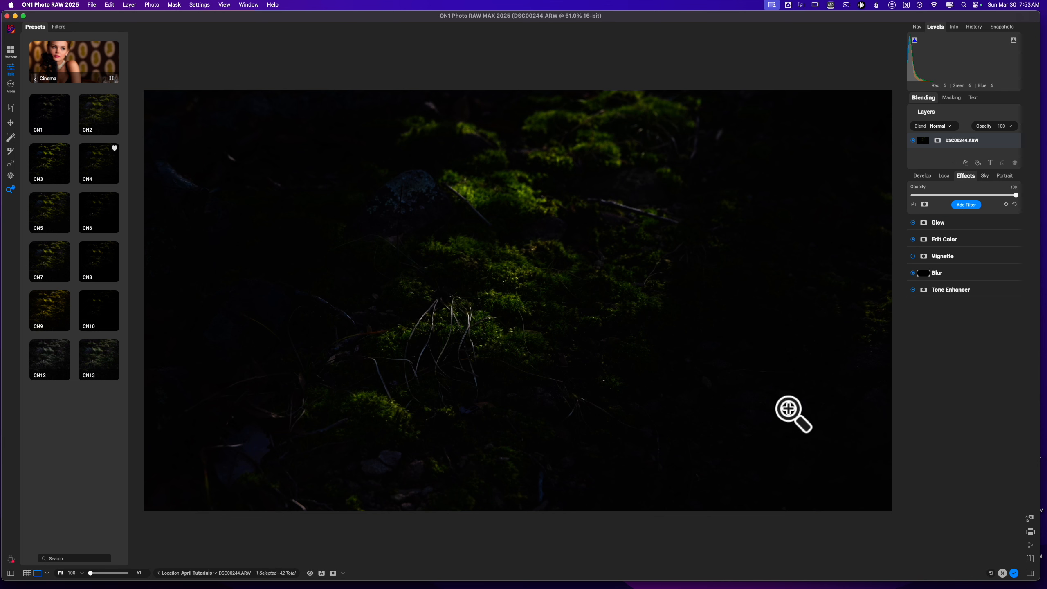
Compare the fully edited moss photo with its unedited version by switching the preview off and on
key(super+p)
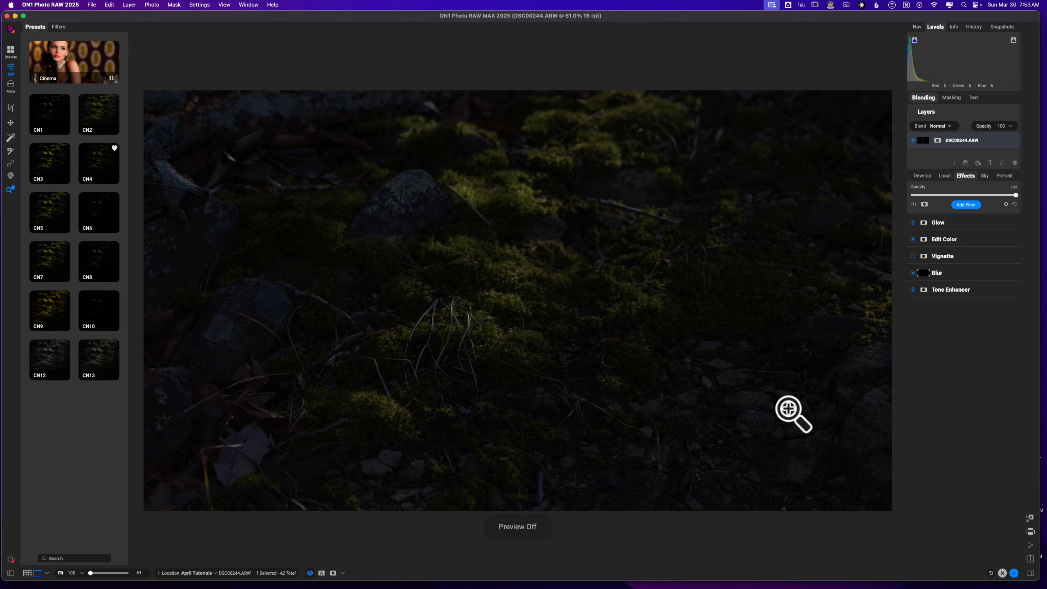
key(super+p)
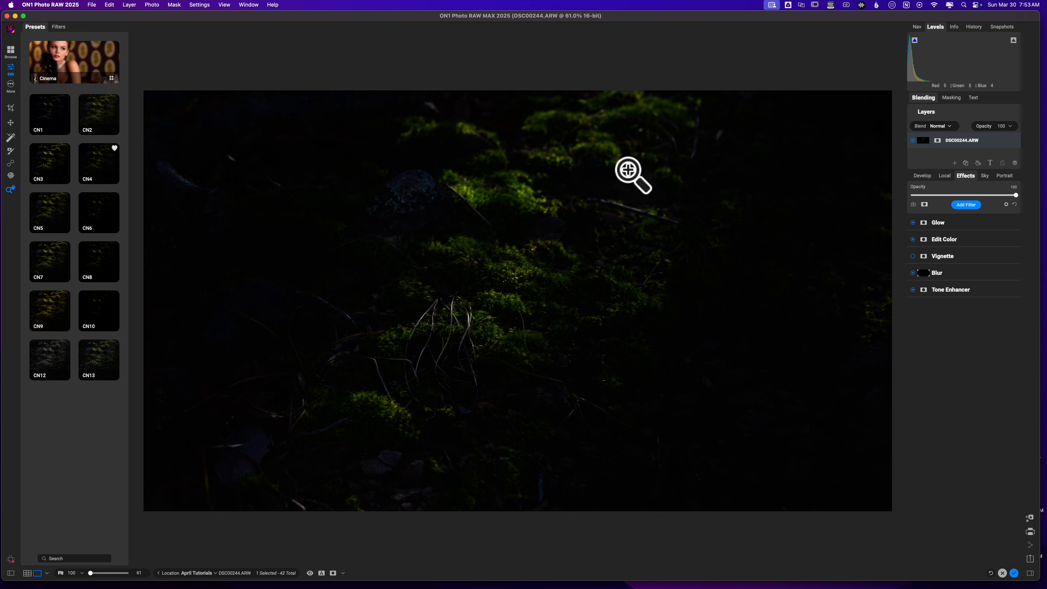
key(super+p)
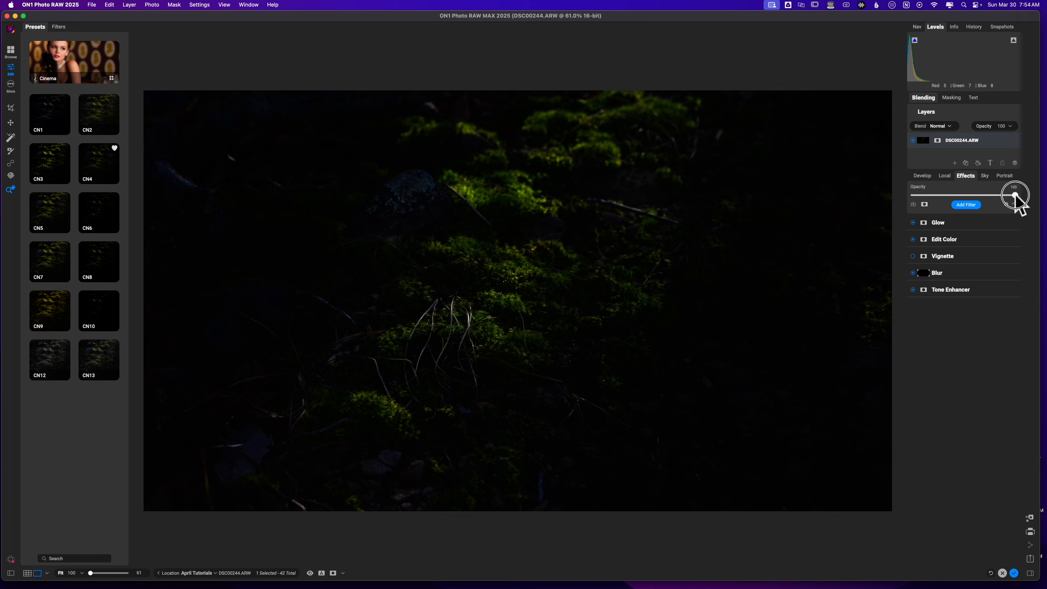
Lower the overall Opacity of the photo's effects to about 56
drag(1015, 195, 971, 195)
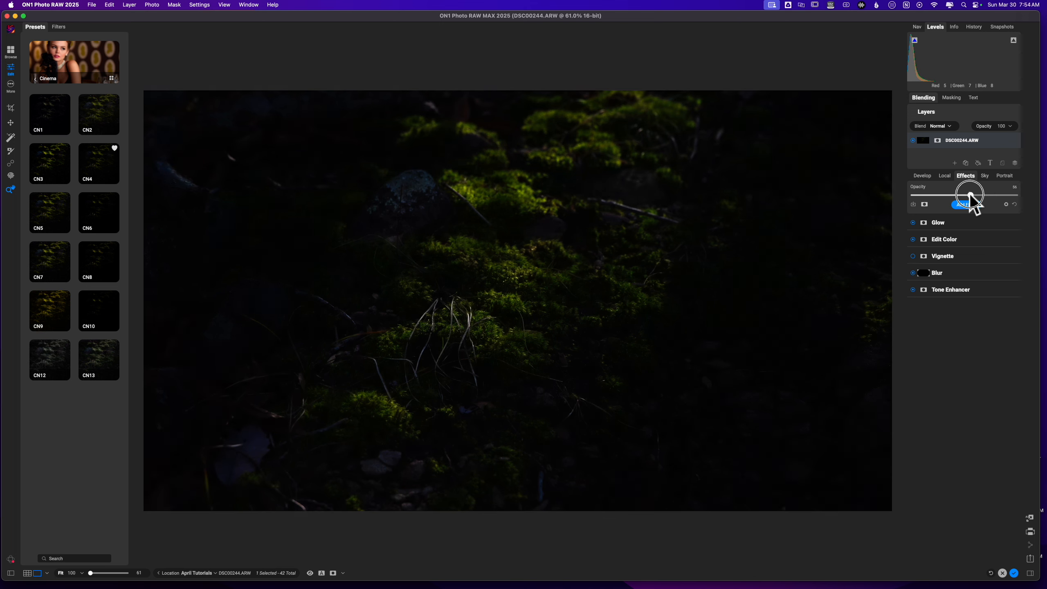